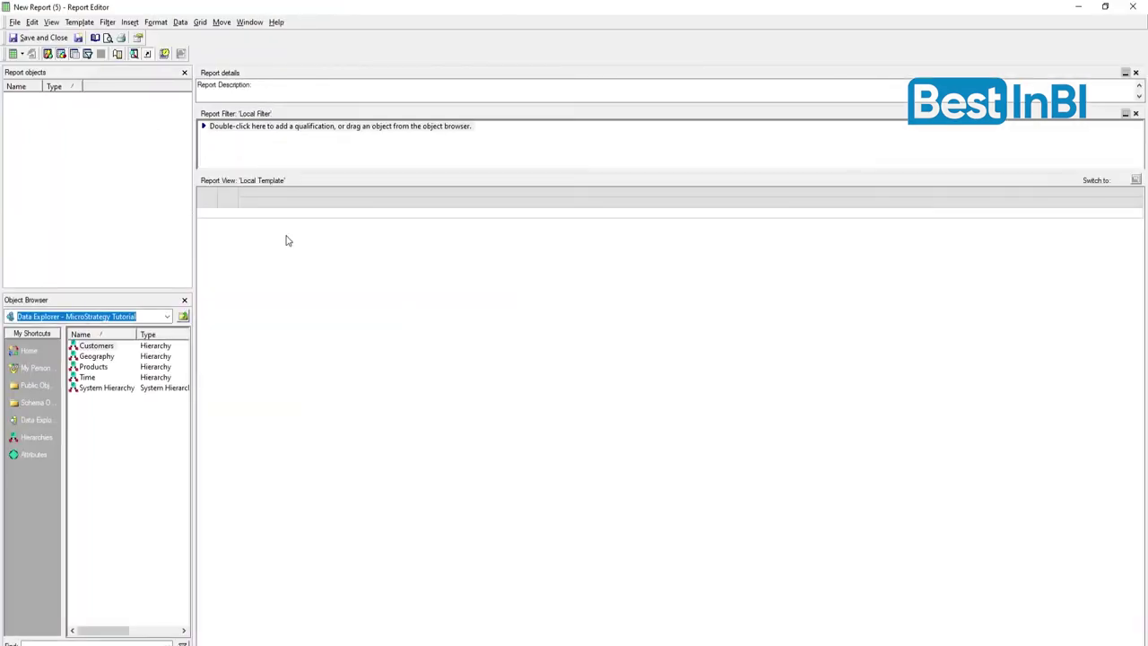
left_click(22, 455)
double_click(79, 387)
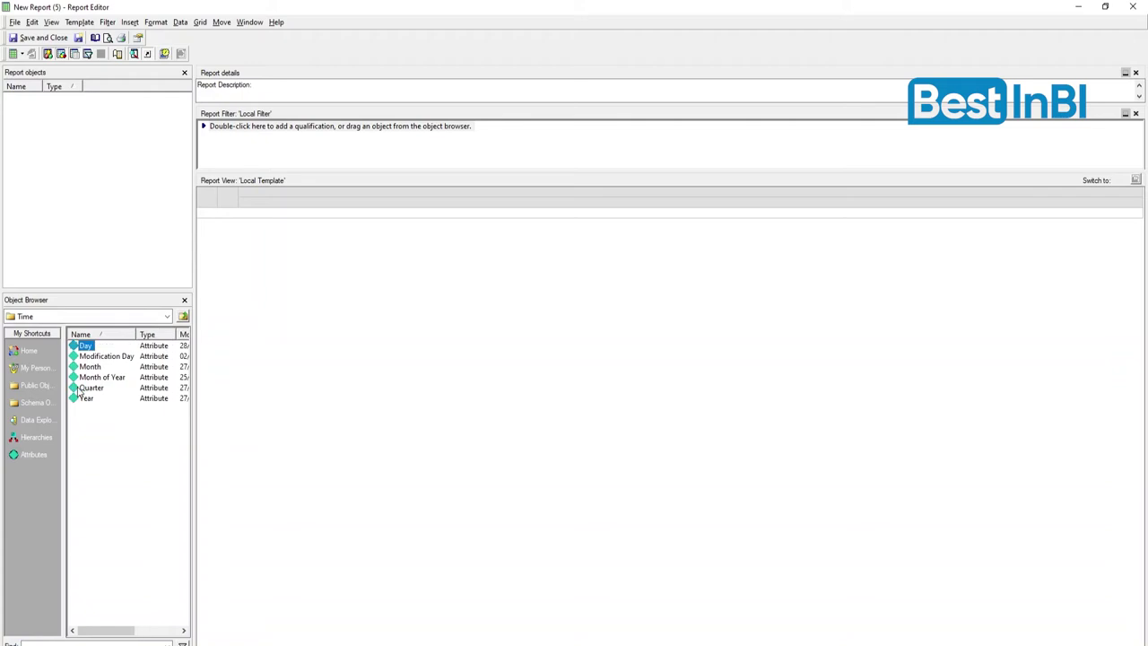
double_click(86, 399)
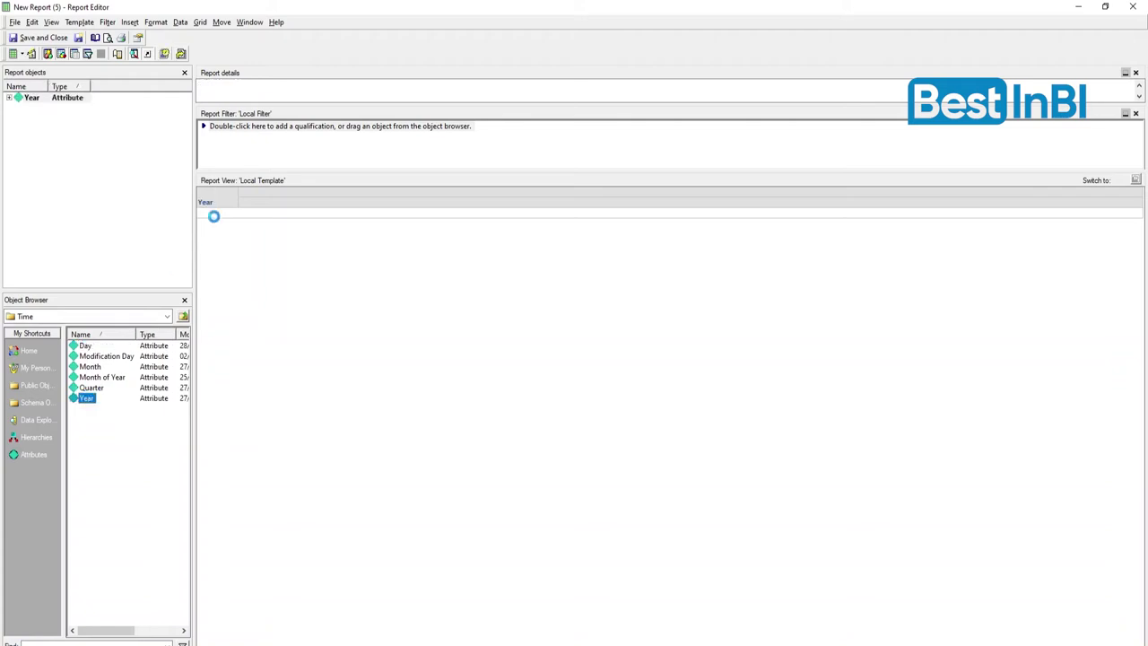
left_click(40, 99)
key("Delete")
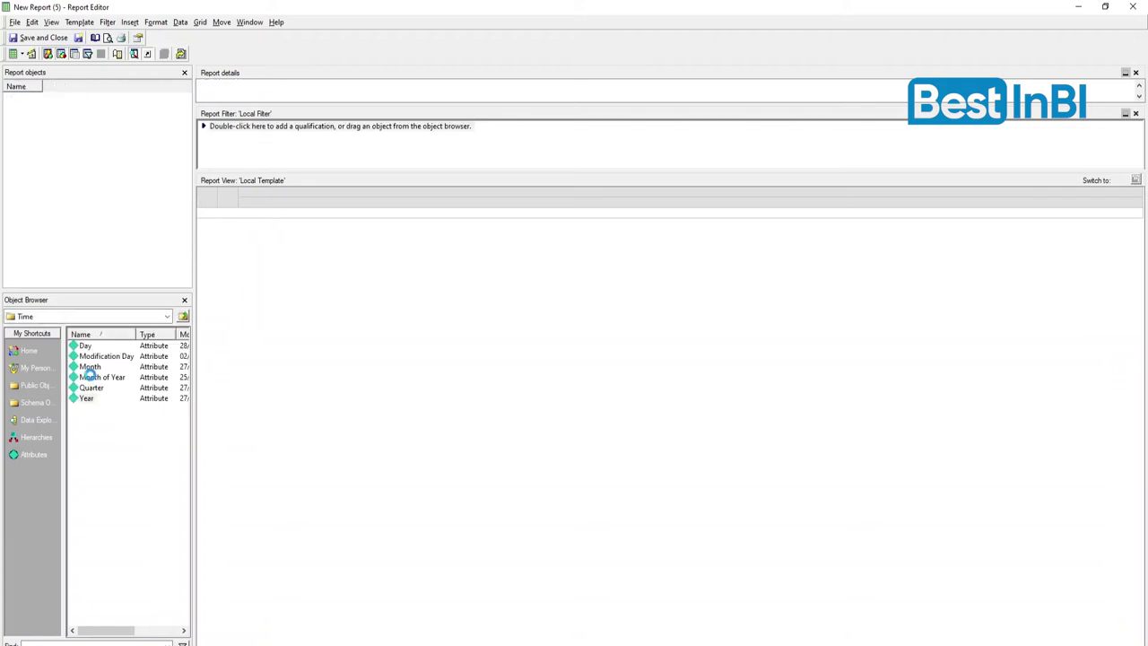
Add the Month attribute from Time to the report's columns and the Category attribute from Products to its rows
left_click(183, 316)
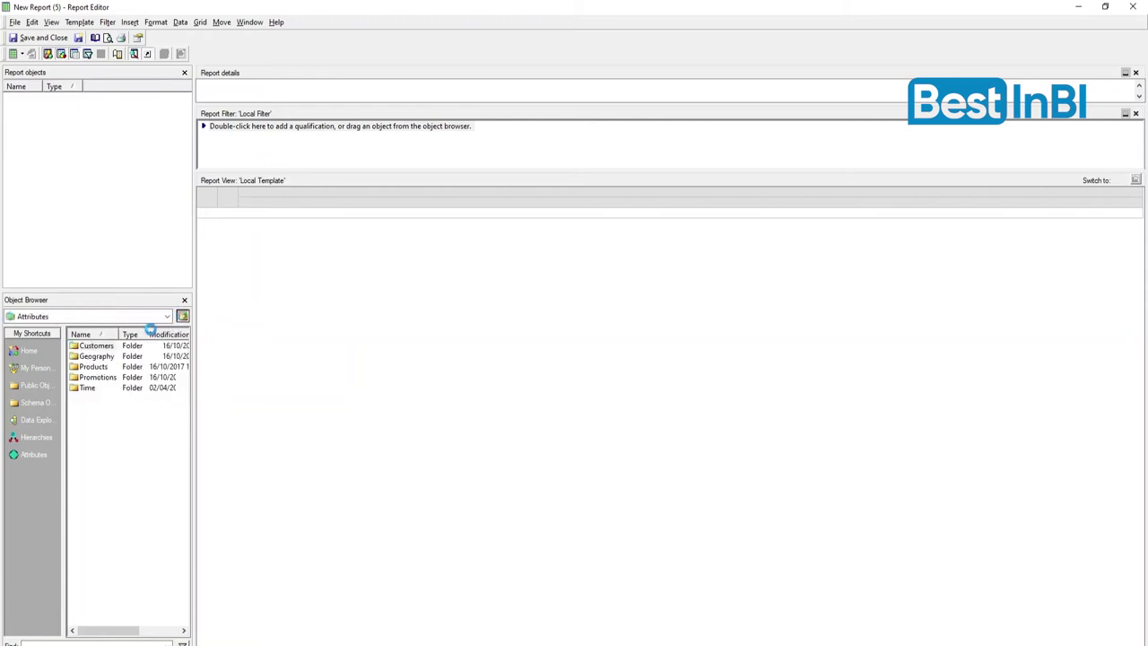
left_click(90, 388)
double_click(90, 390)
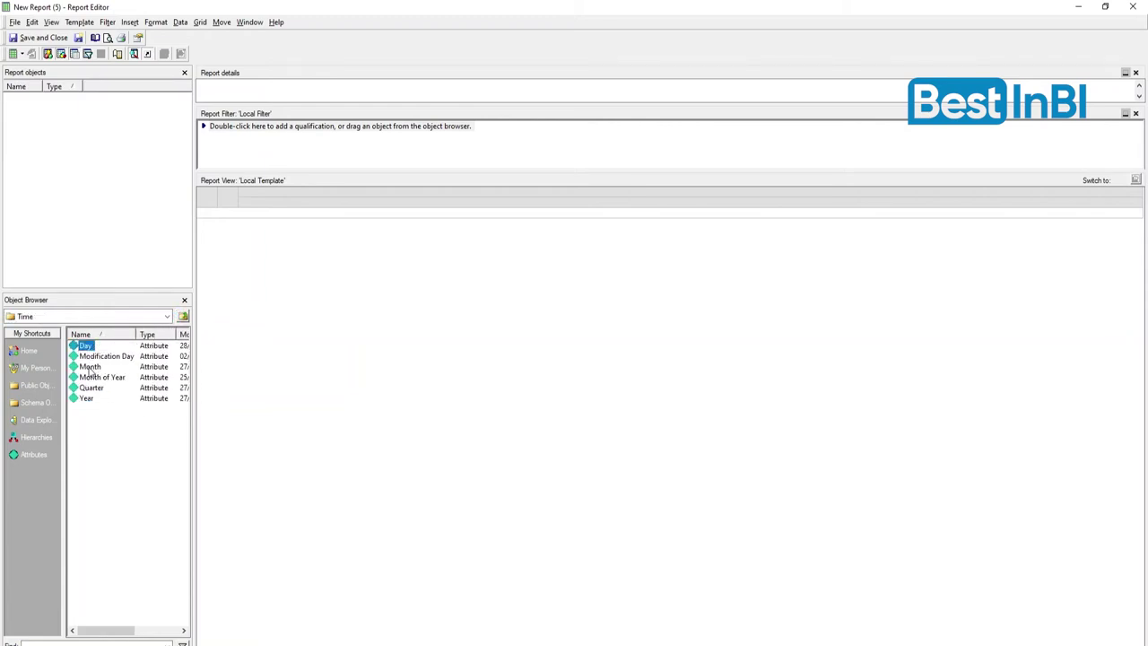
double_click(93, 369)
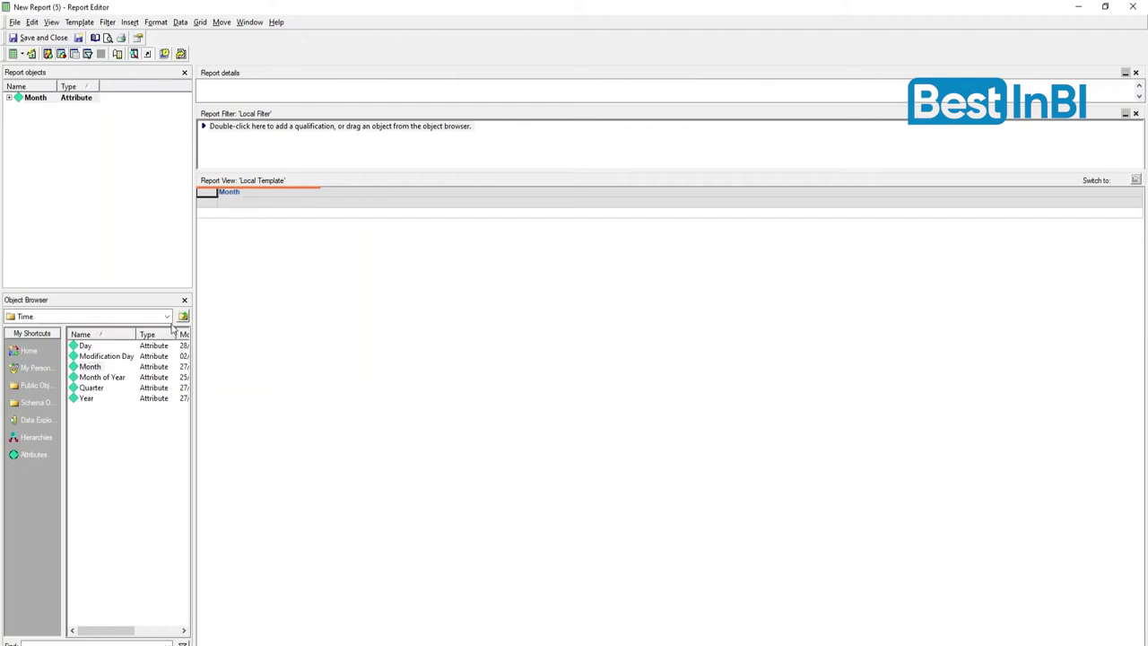
left_click(183, 317)
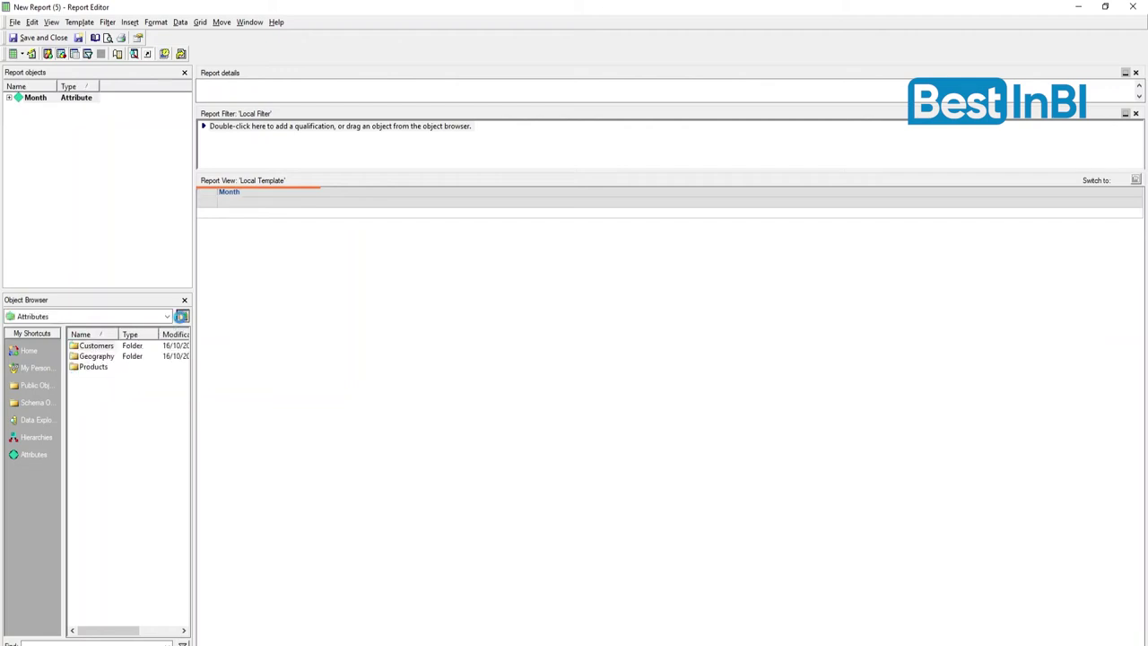
double_click(95, 367)
left_click_drag(93, 367, 243, 308)
Add the Revenue metric from the Sales Metrics folder to the report and move Month to the rows ahead of Category
left_click(34, 385)
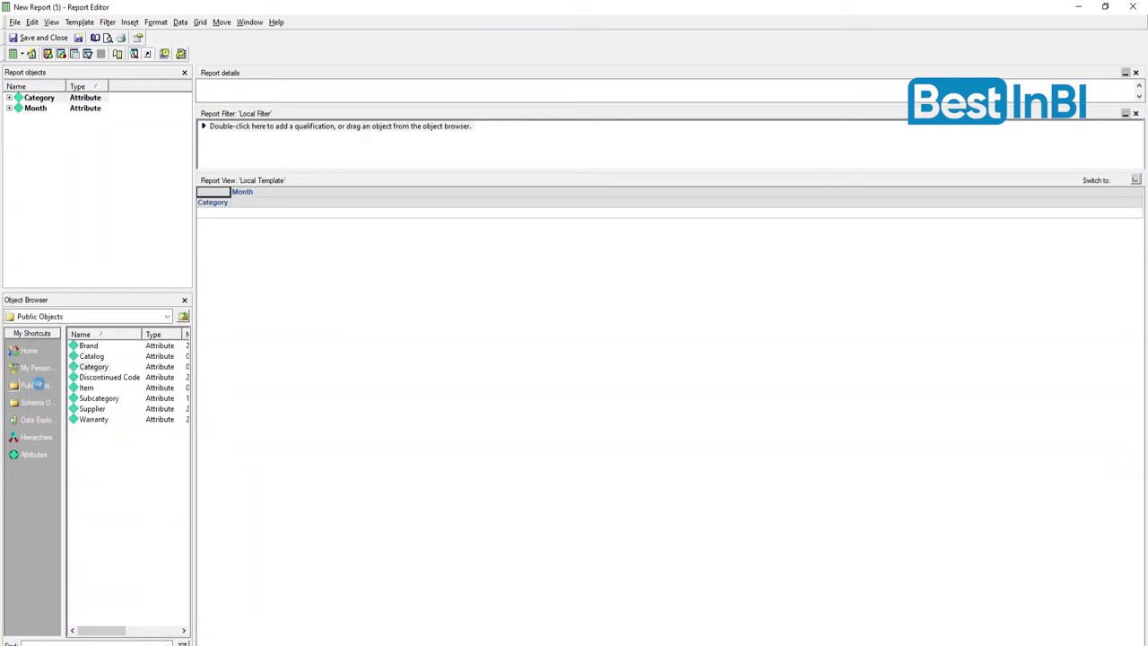
double_click(94, 461)
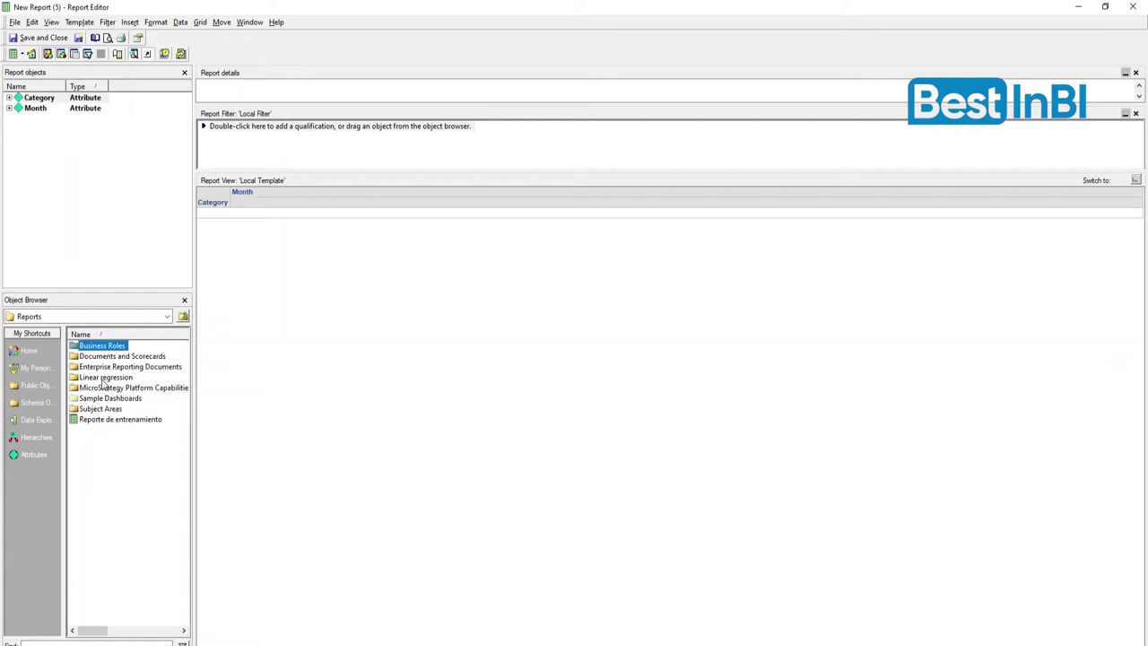
left_click(14, 386)
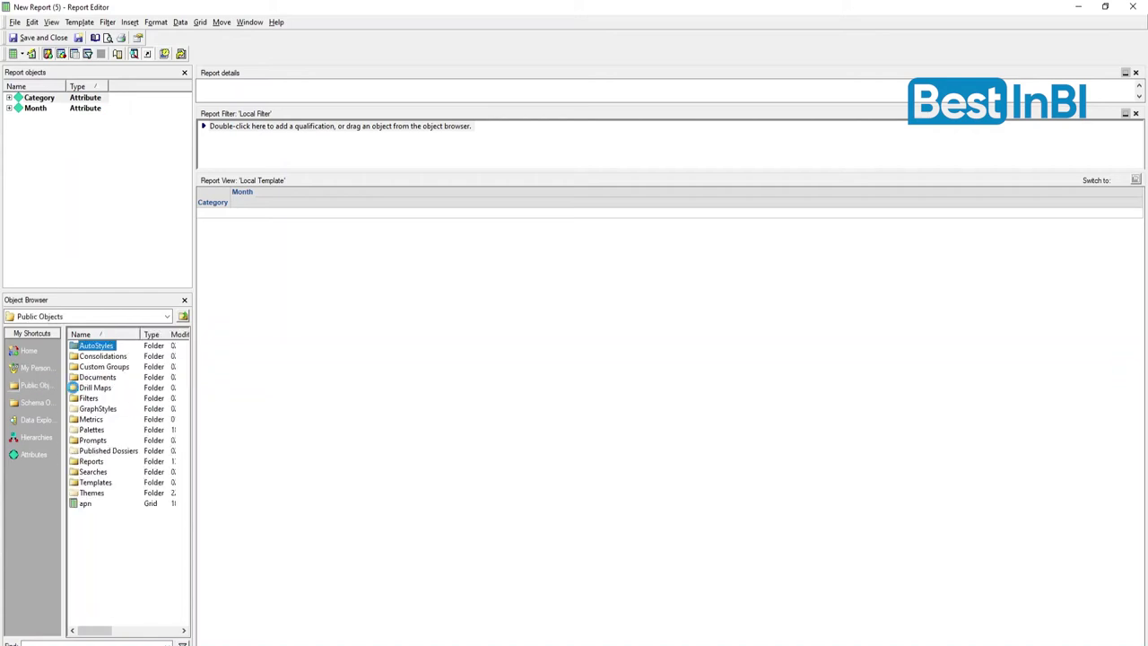
double_click(90, 419)
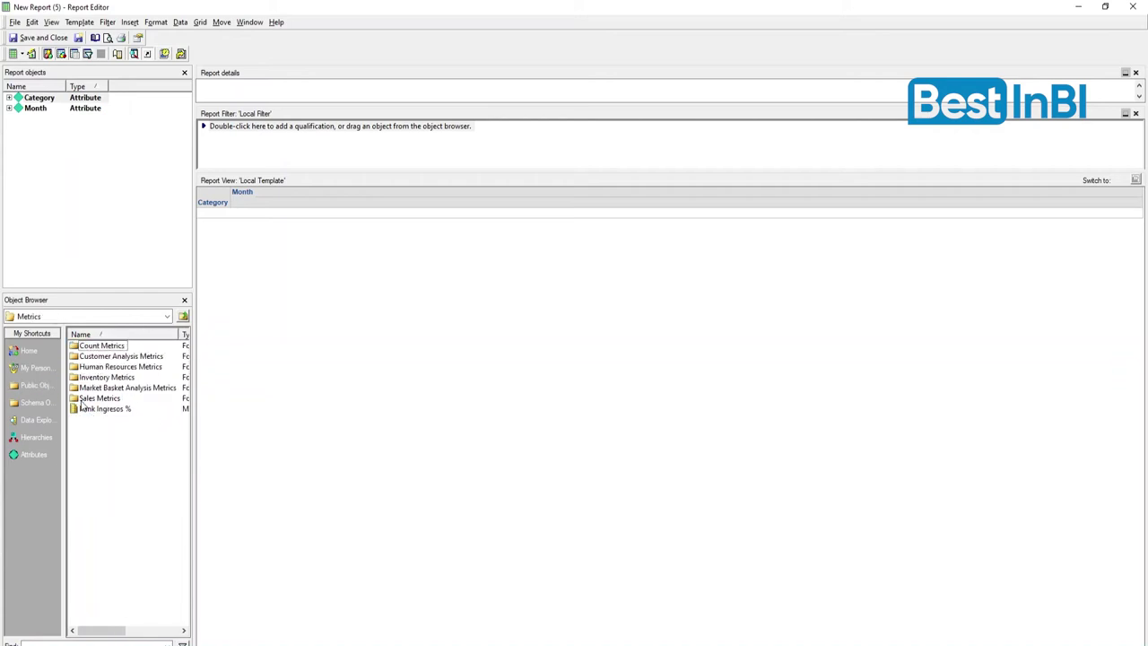
double_click(83, 400)
left_click_drag(90, 576, 285, 248)
left_click_drag(271, 194, 208, 205)
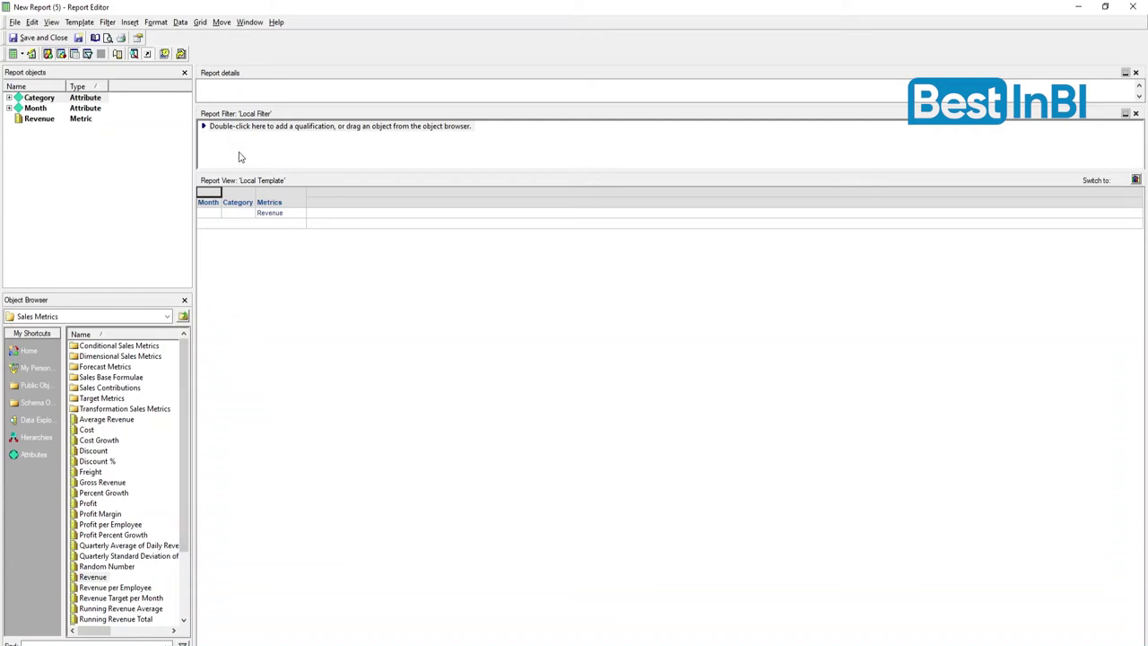
Filter the report on the Year attribute with an In list qualification containing 2014 and 2015
left_click(34, 455)
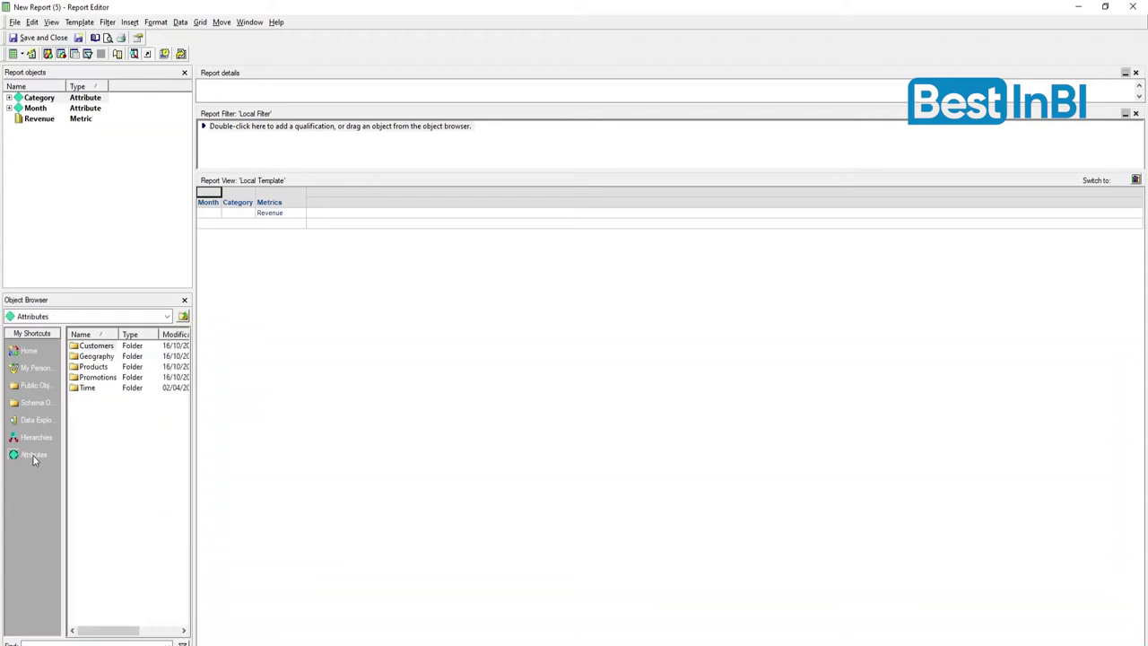
double_click(78, 387)
left_click_drag(86, 398, 314, 145)
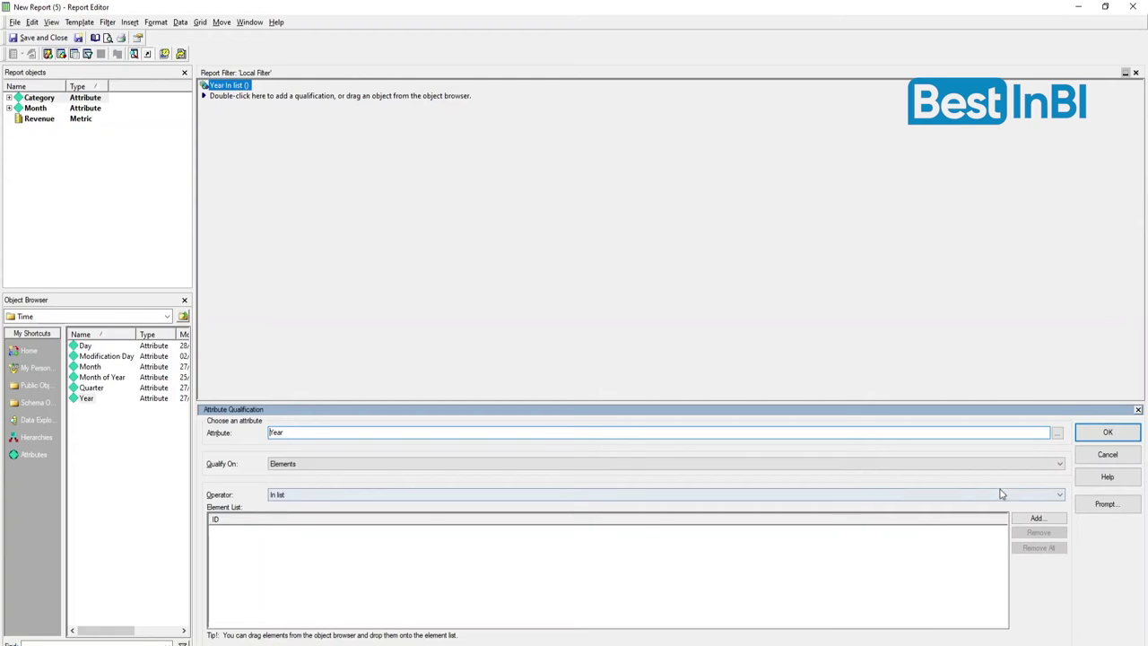
left_click(1044, 522)
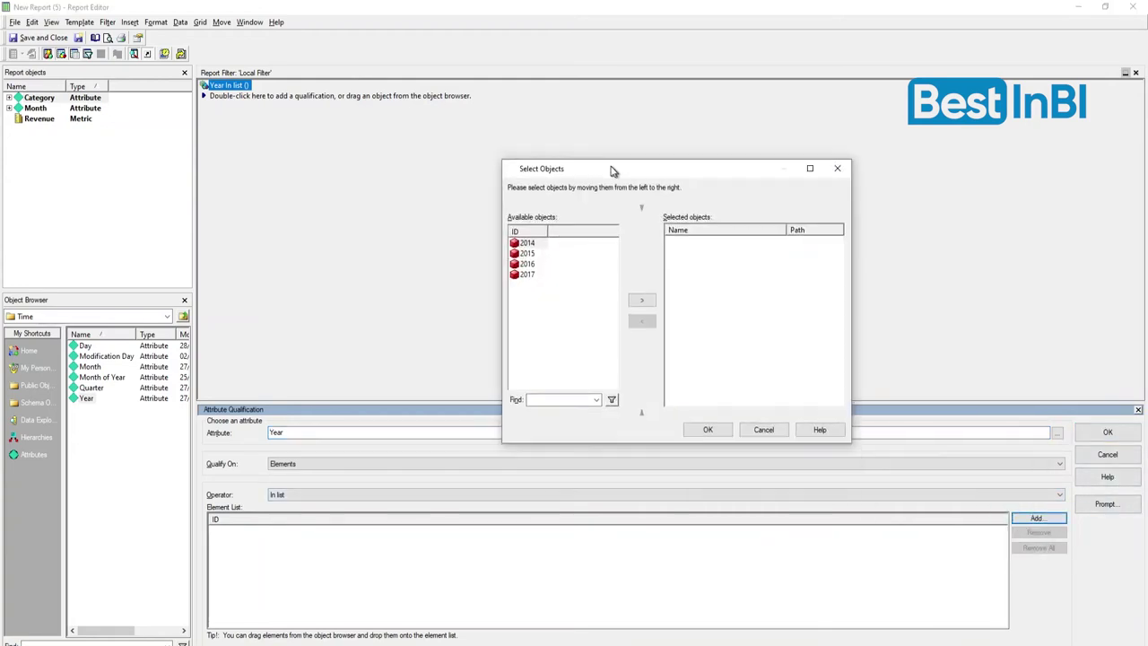
left_click(508, 241)
left_click(626, 297)
left_click(510, 251)
left_click(625, 296)
left_click(690, 426)
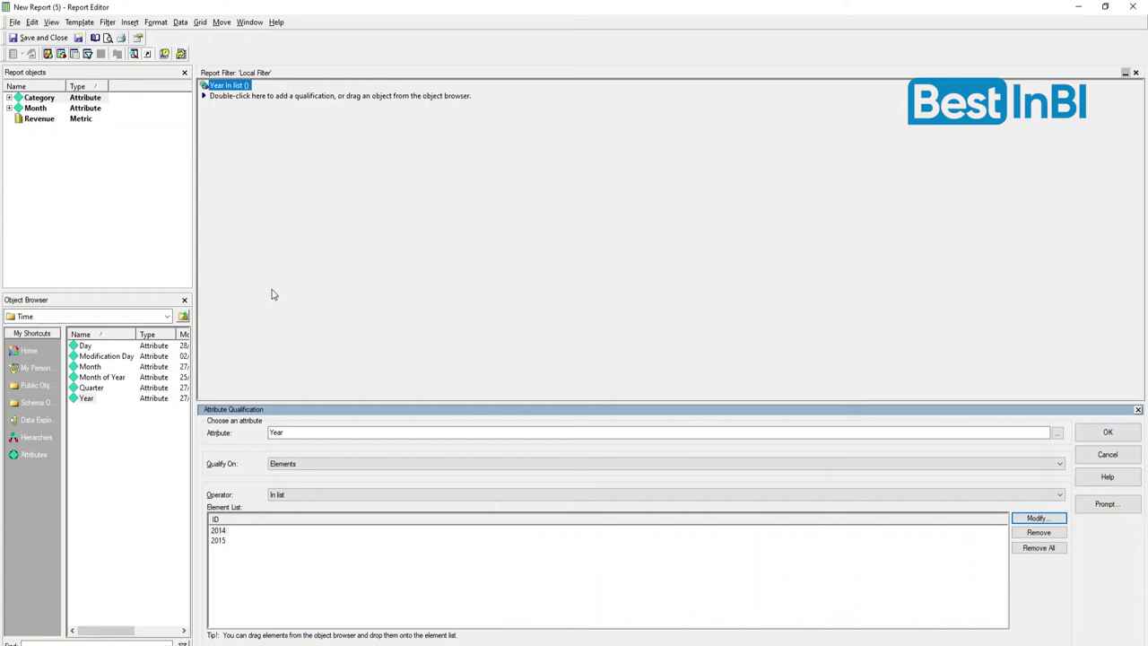
left_click(1108, 432)
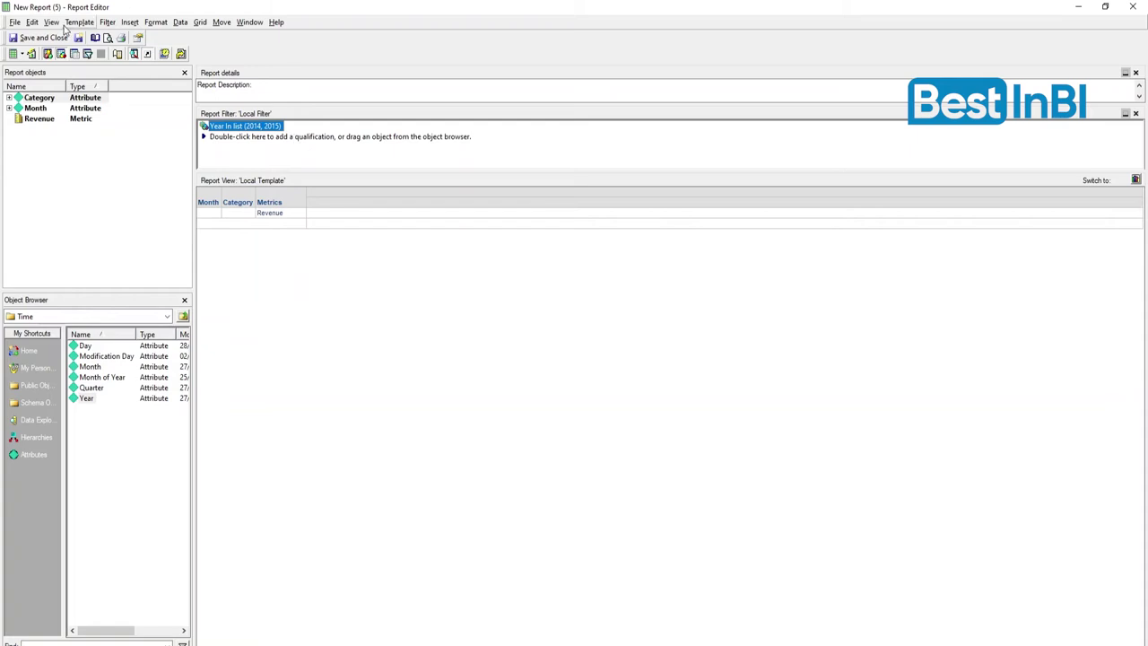
Start a new training metric that uses Linear Regression as its type of analysis
left_click(130, 23)
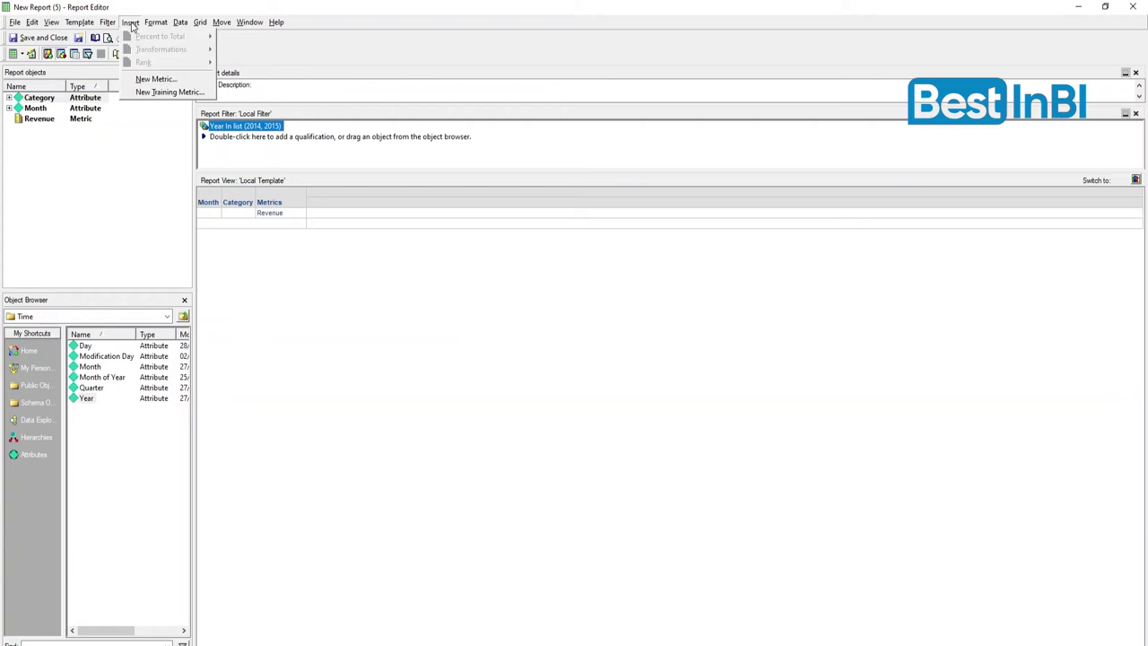
left_click(169, 91)
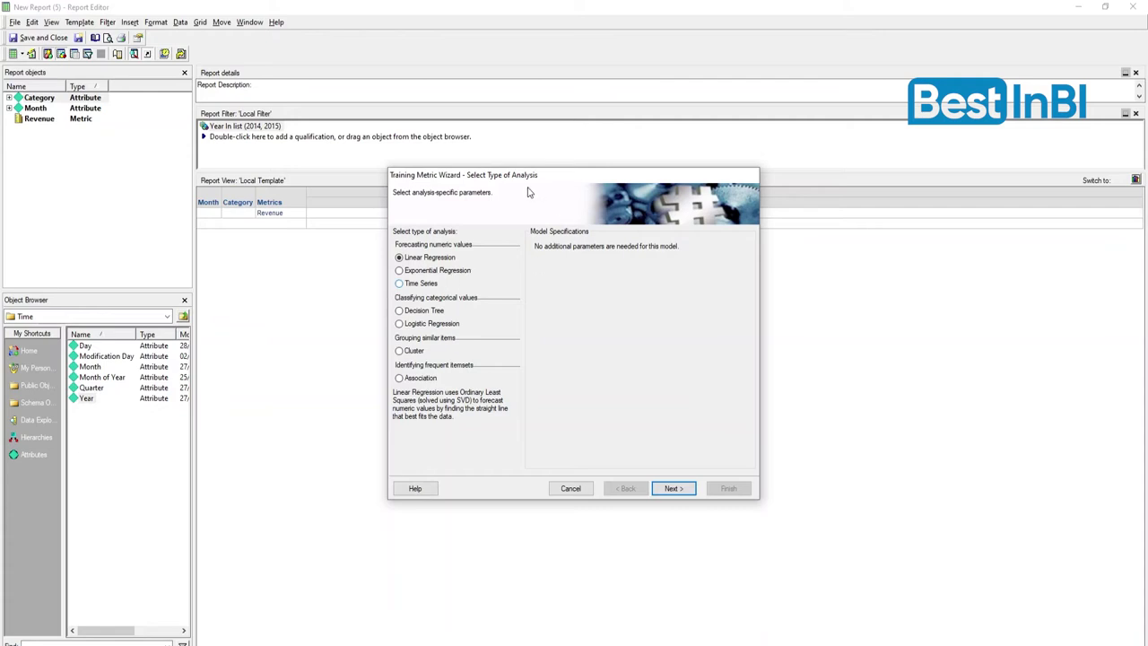
left_click(673, 489)
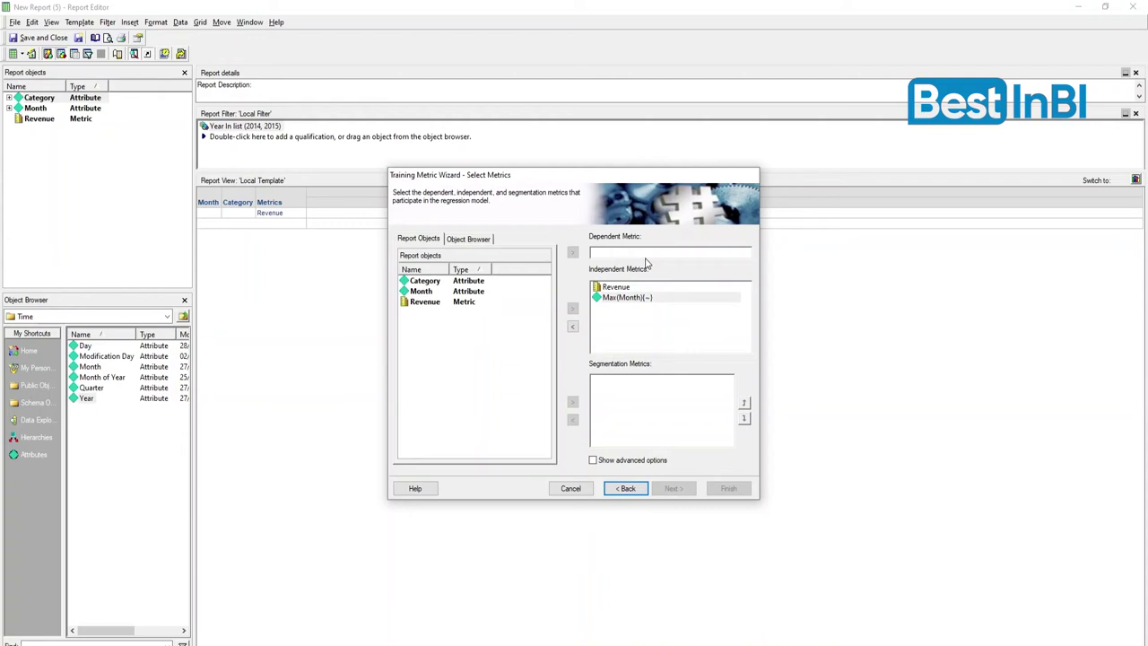
Move Revenue from the independent metrics to the dependent metric and add Category as a segmentation metric
left_click(607, 288)
left_click(572, 326)
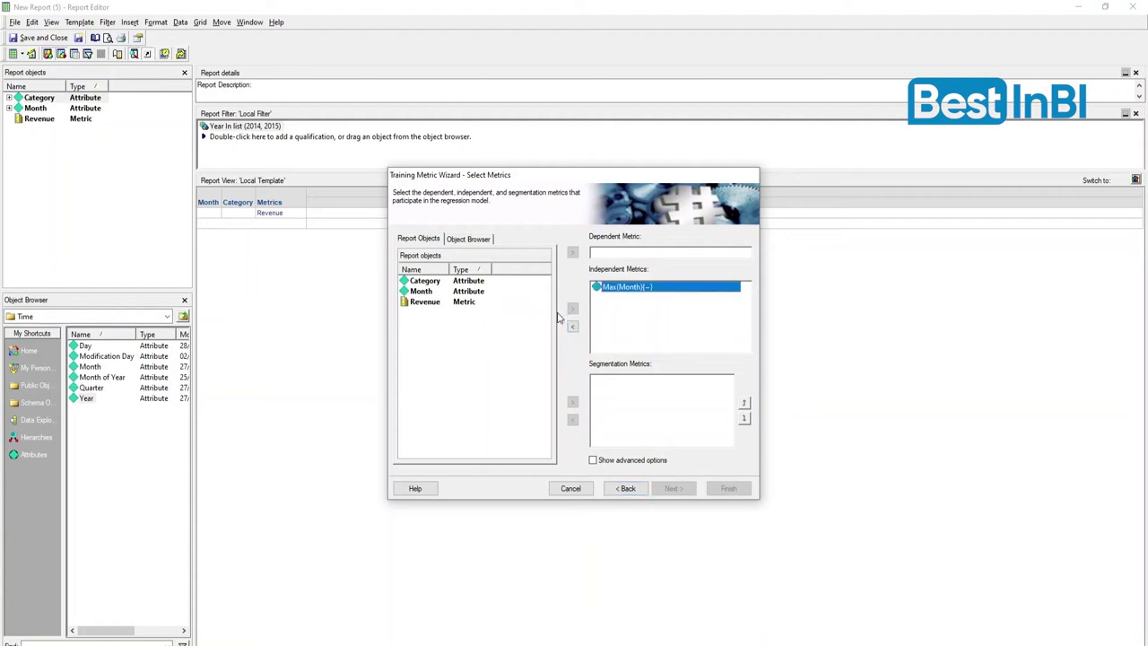
left_click(430, 304)
left_click(572, 252)
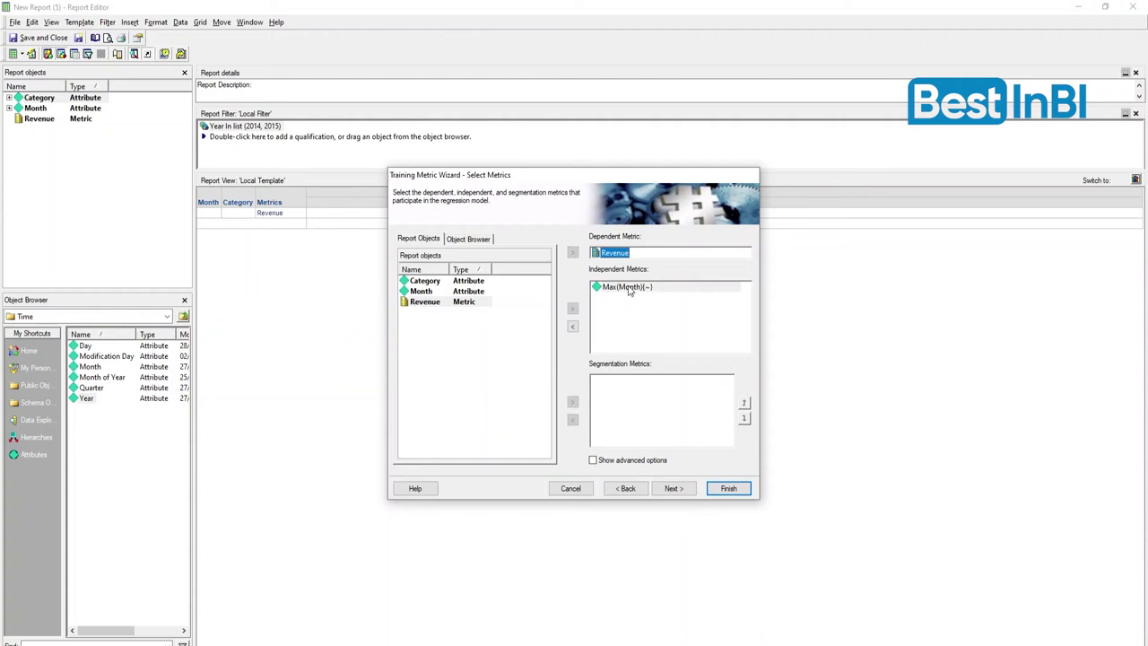
left_click(433, 282)
left_click(572, 405)
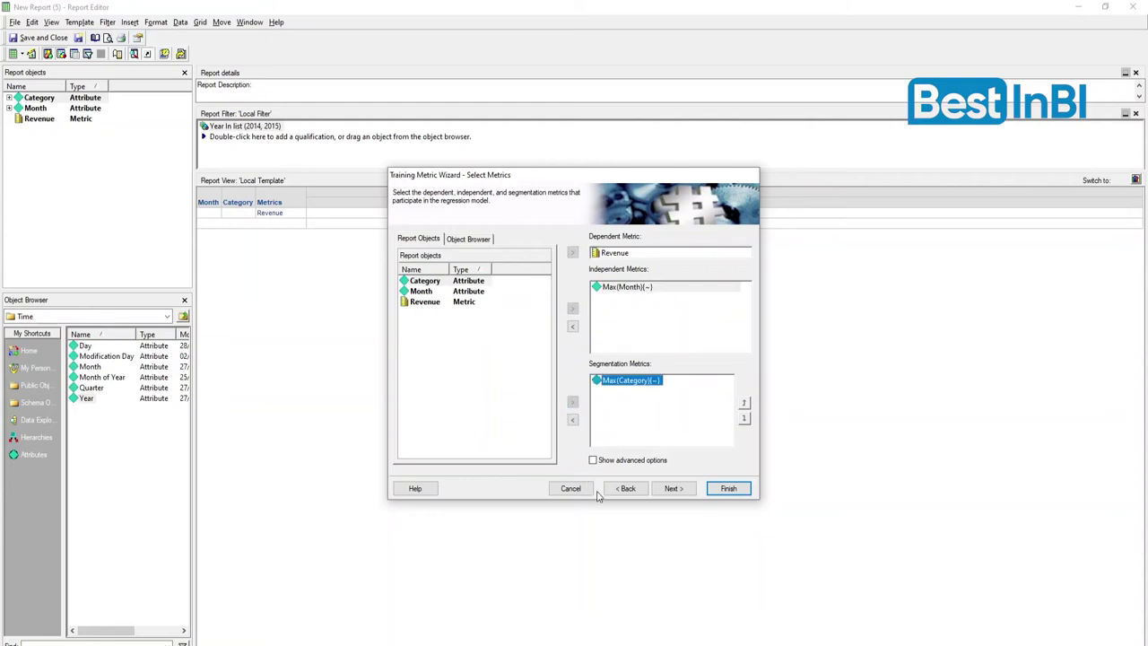
Show the training metric's advanced options and accept variable importance 0 with Single pass reduction
left_click(637, 462)
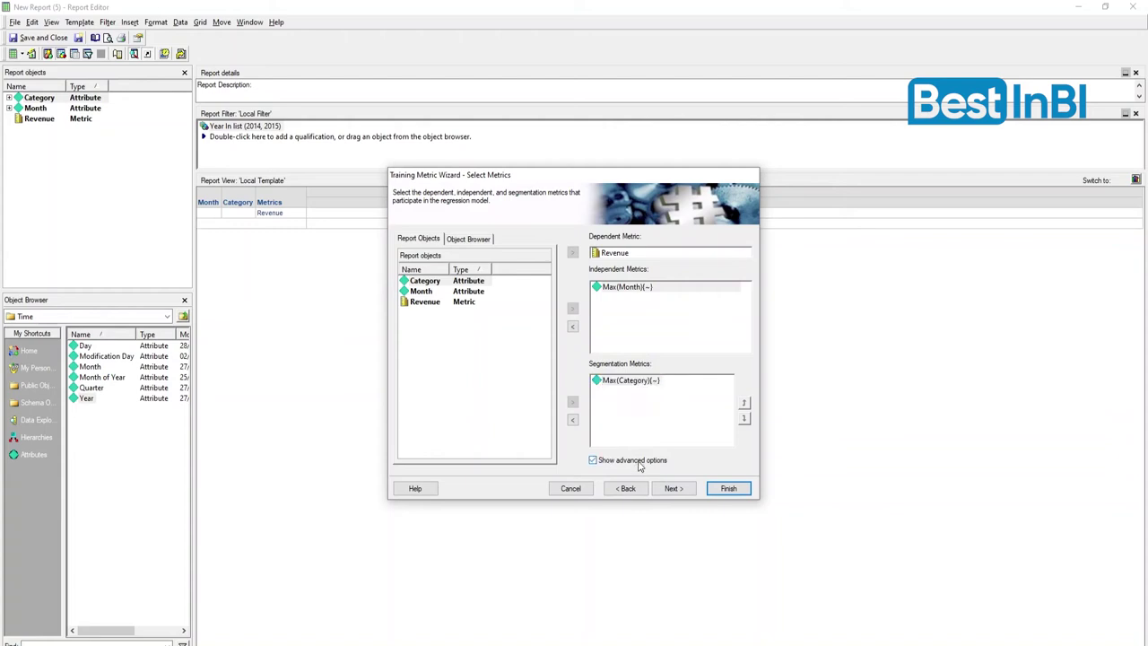
left_click(640, 463)
left_click(689, 498)
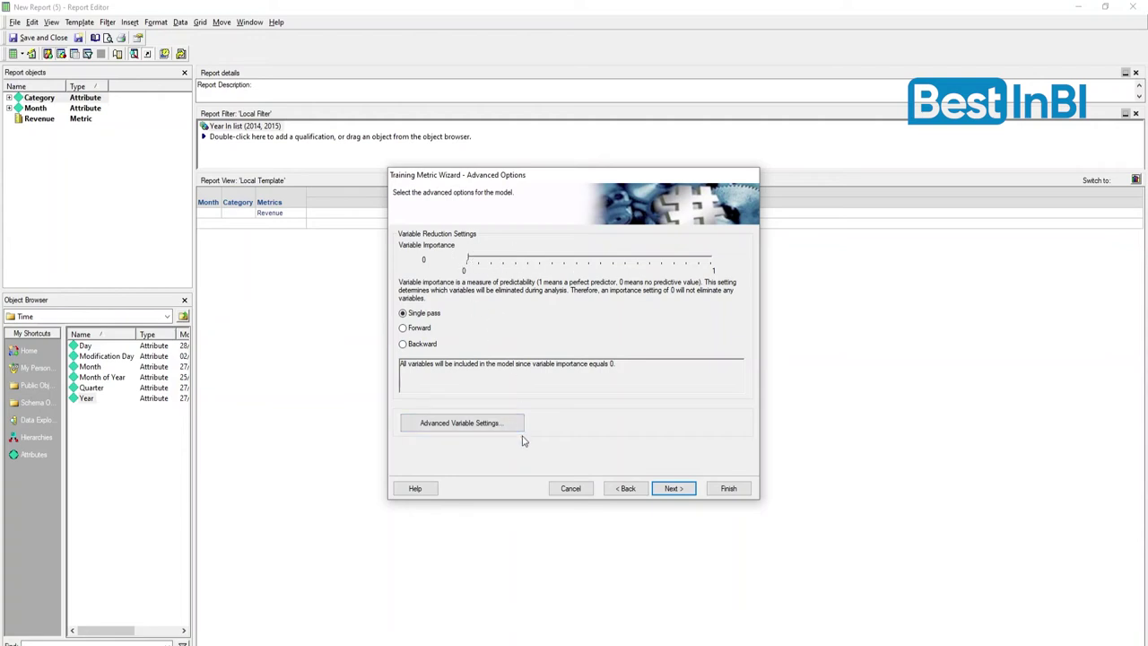
left_click(674, 489)
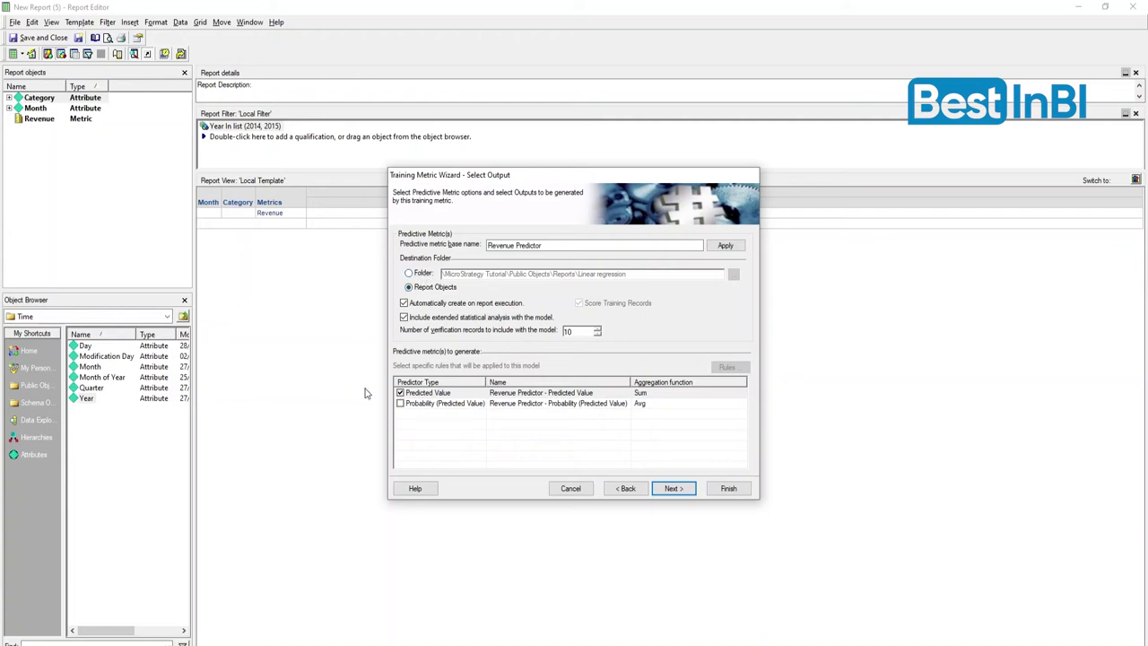
Output the predicted value as Revenue Prediction to the Public Objects\Reports\Linear regression folder and finish the training metric
left_click(424, 275)
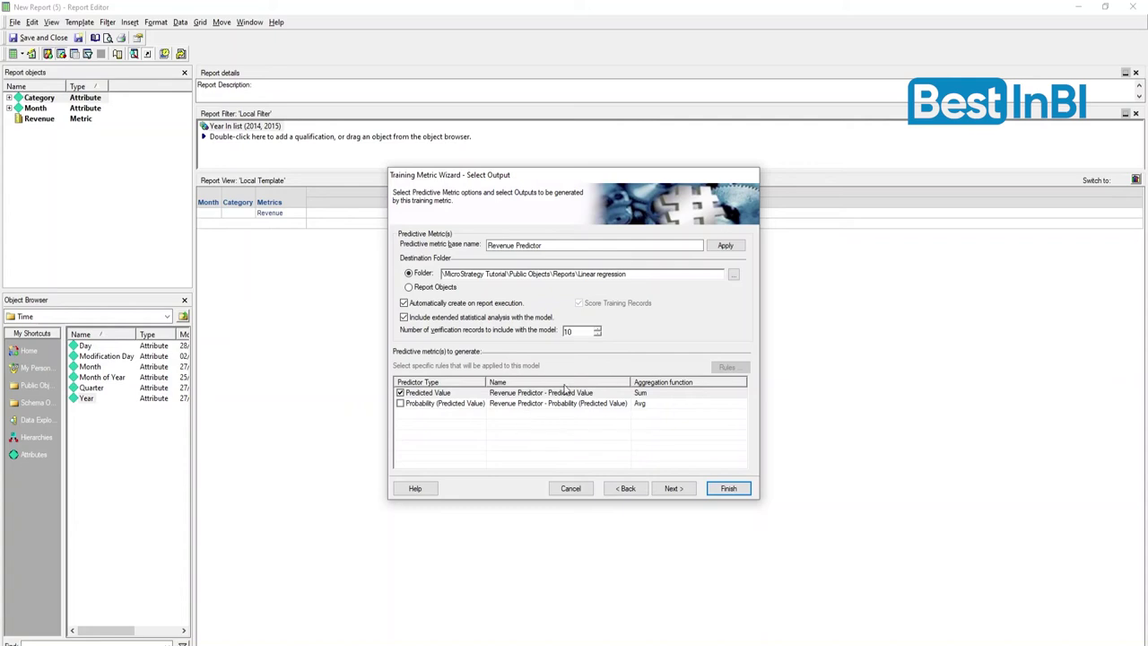
left_click(599, 392)
left_click_drag(596, 391, 514, 384)
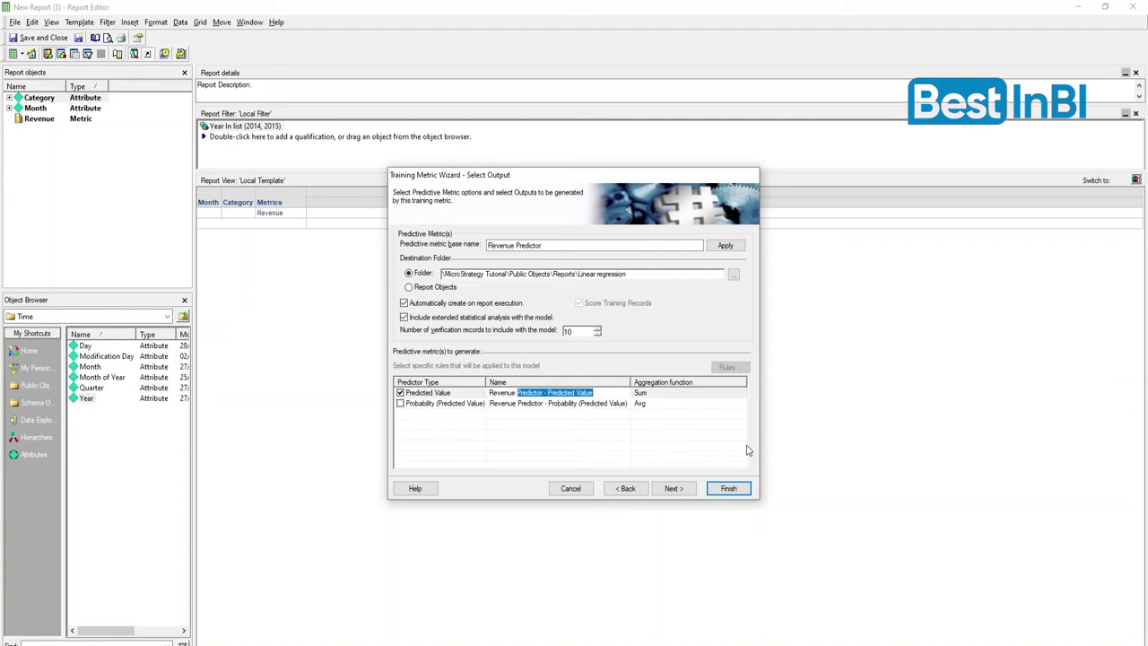
type("Pre")
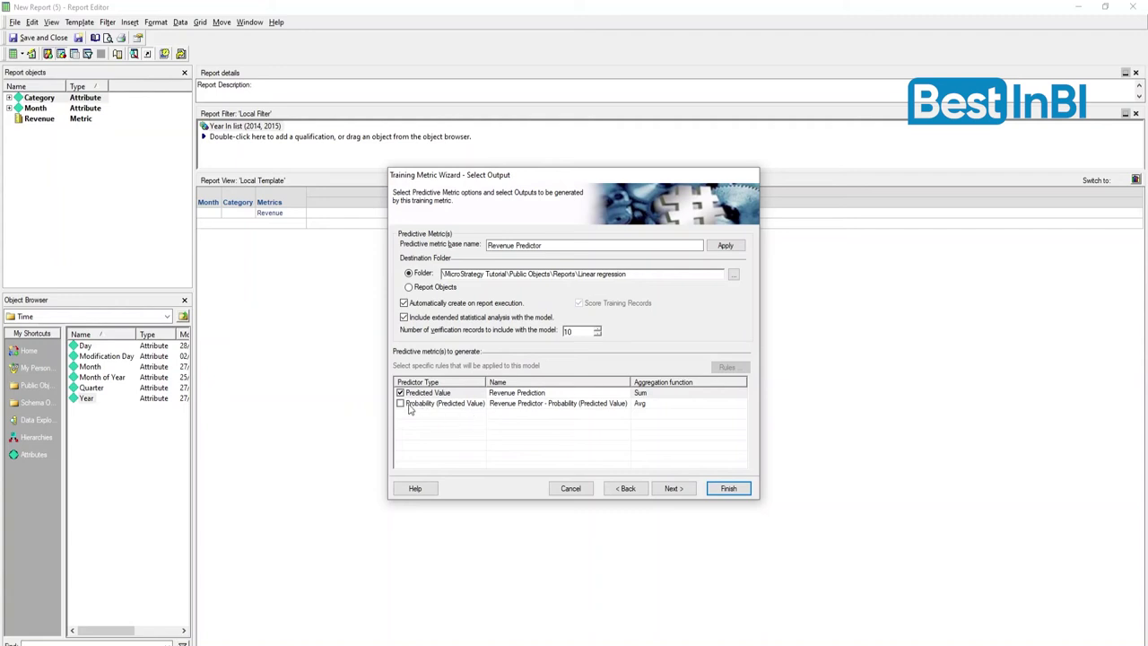
type("diction")
key("Return")
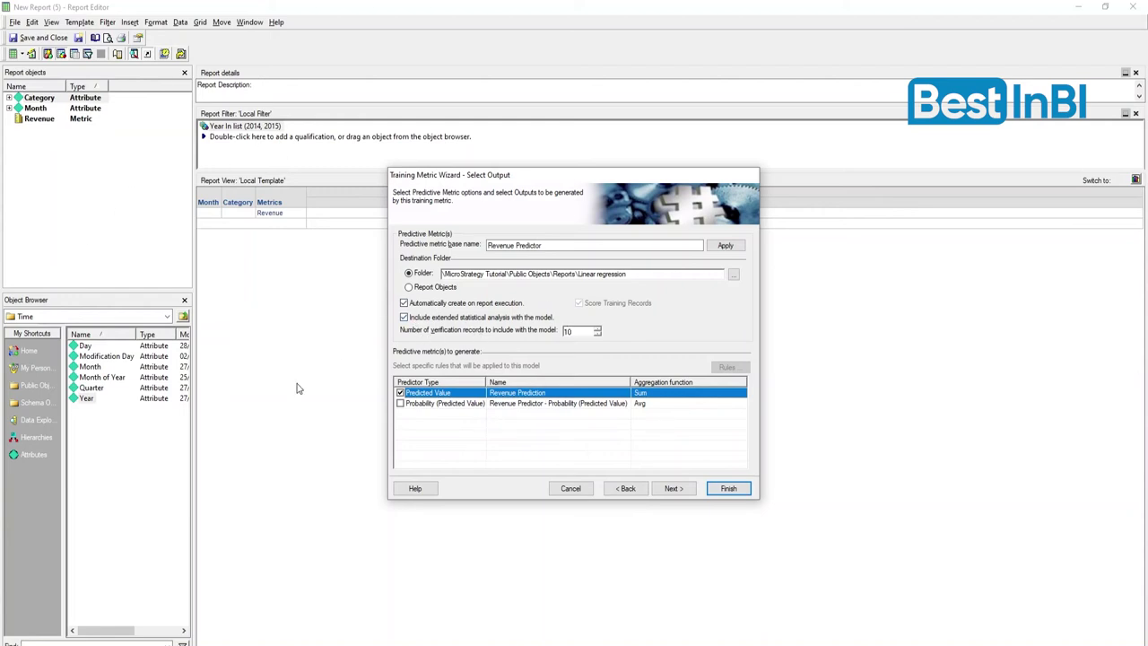
left_click(672, 489)
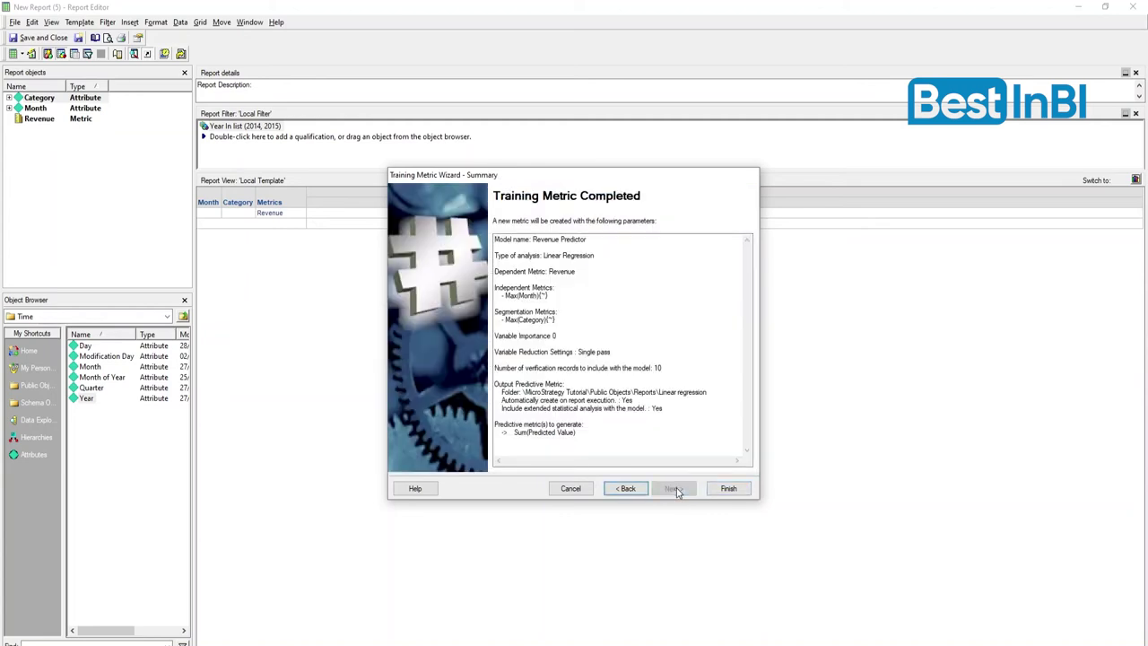
left_click(731, 489)
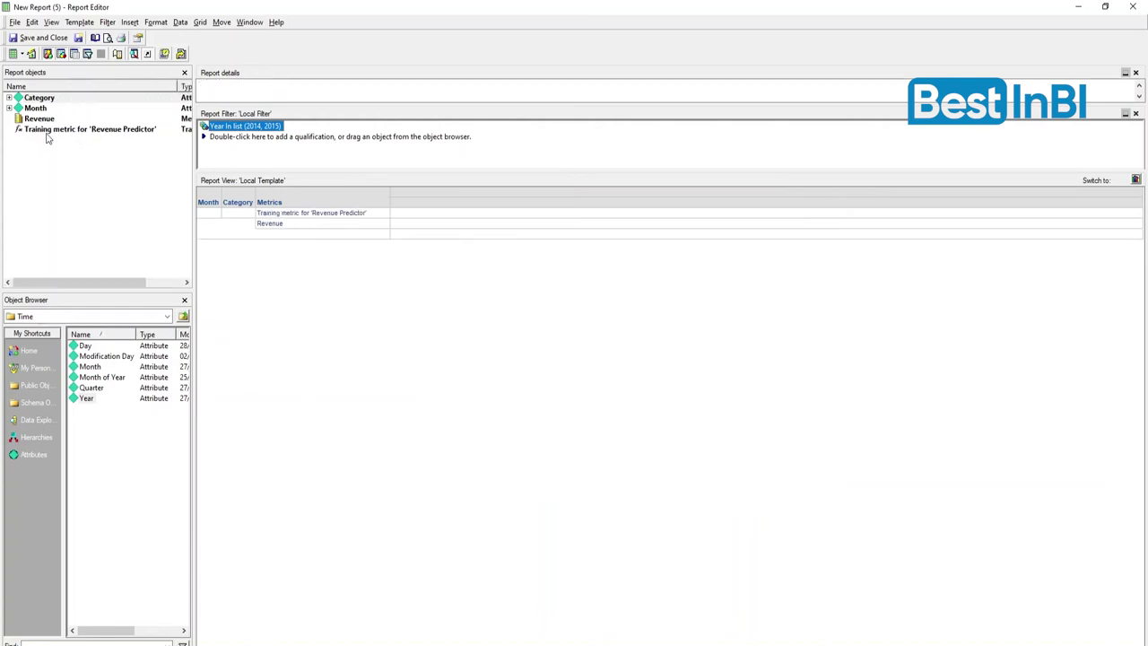
Run the report to create the predictive metric, and move the Metrics from the rows to the columns
left_click(30, 54)
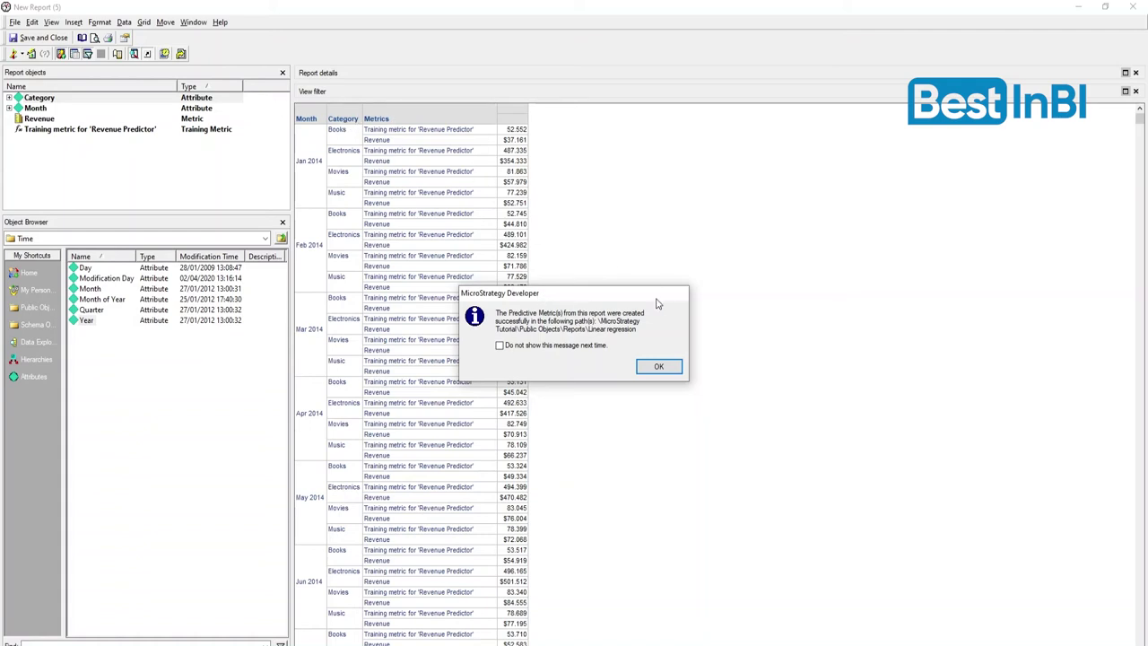
left_click(658, 366)
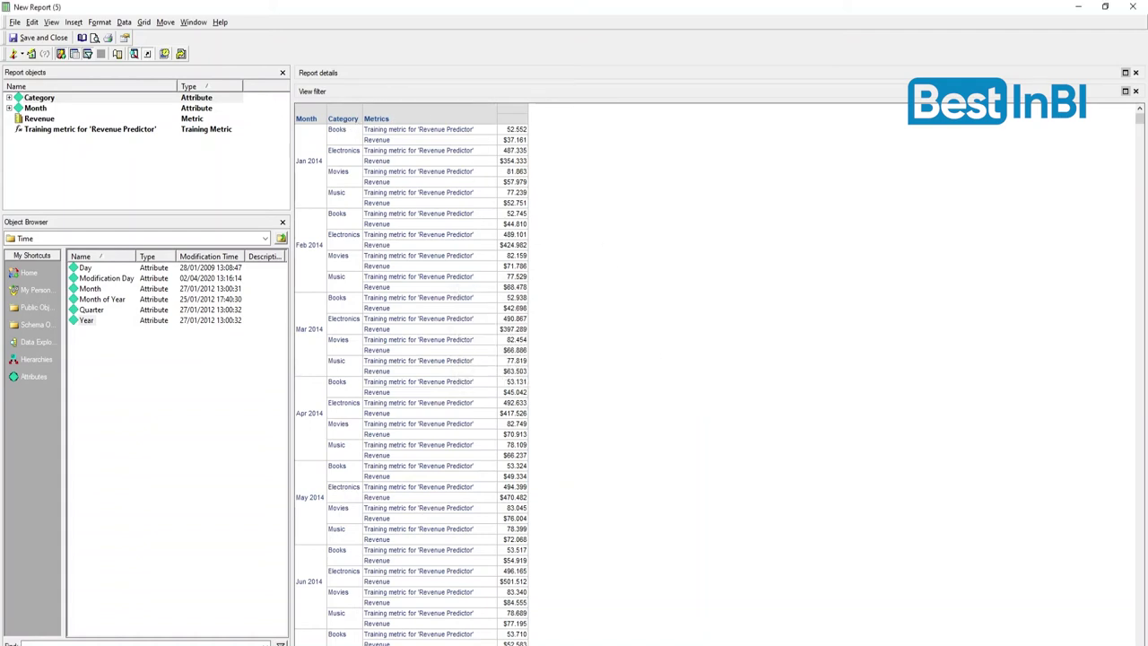
left_click_drag(373, 118, 451, 102)
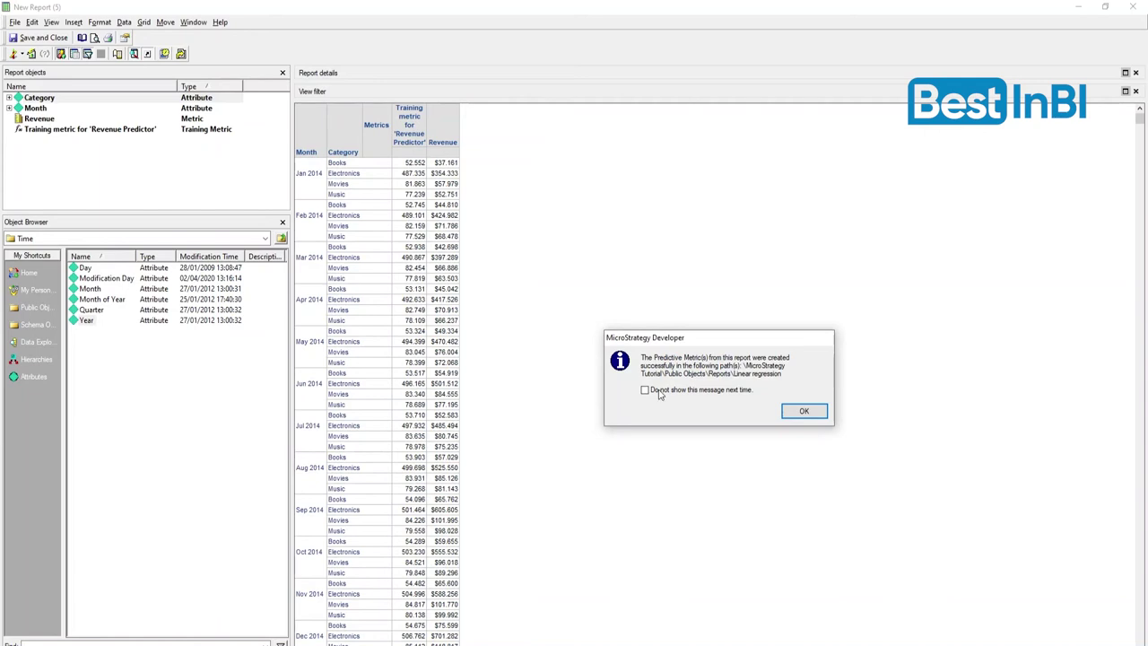
Dismiss the predictive metric confirmation and compare the training metric's values with Revenue across all months and categories of 2014 and 2015
left_click(804, 412)
scroll(362, 263, "down", 15)
scroll(323, 395, "up", 5)
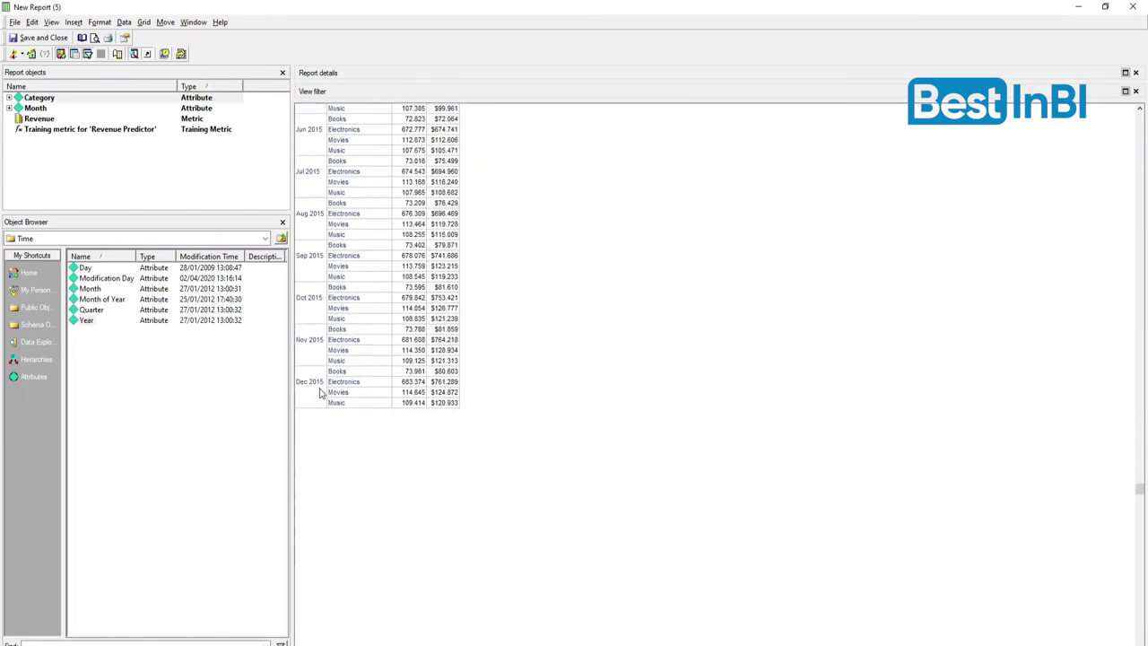
scroll(323, 395, "up", 15)
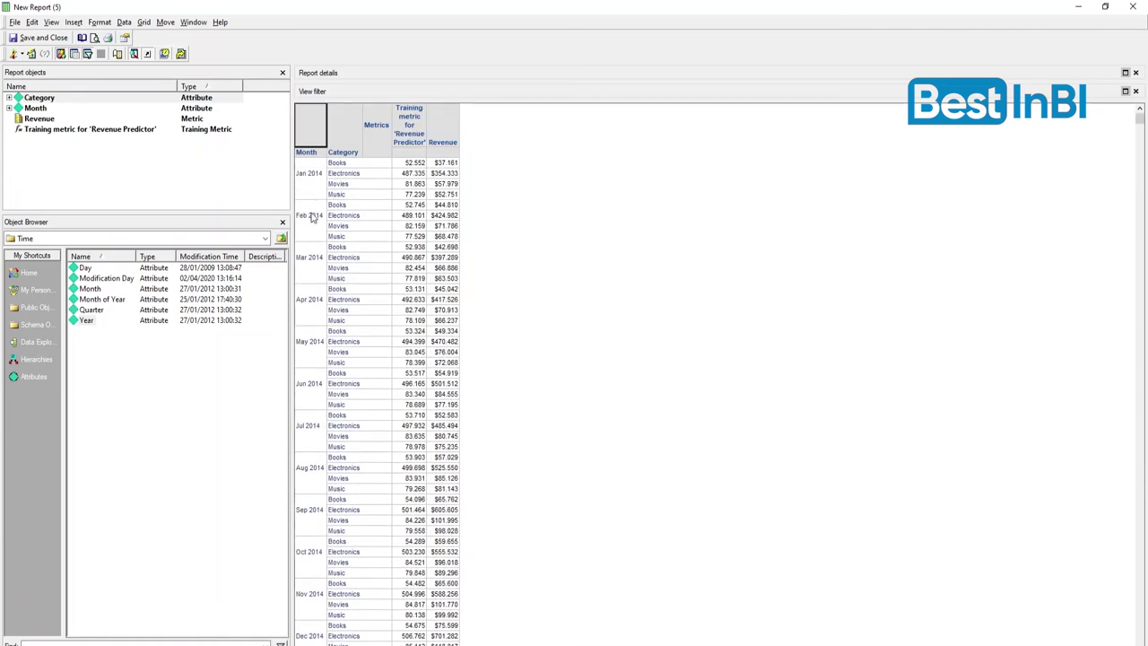
left_click(401, 165)
left_click(410, 217)
left_click(416, 269)
scroll(416, 273, "down", 5)
scroll(418, 278, "down", 4)
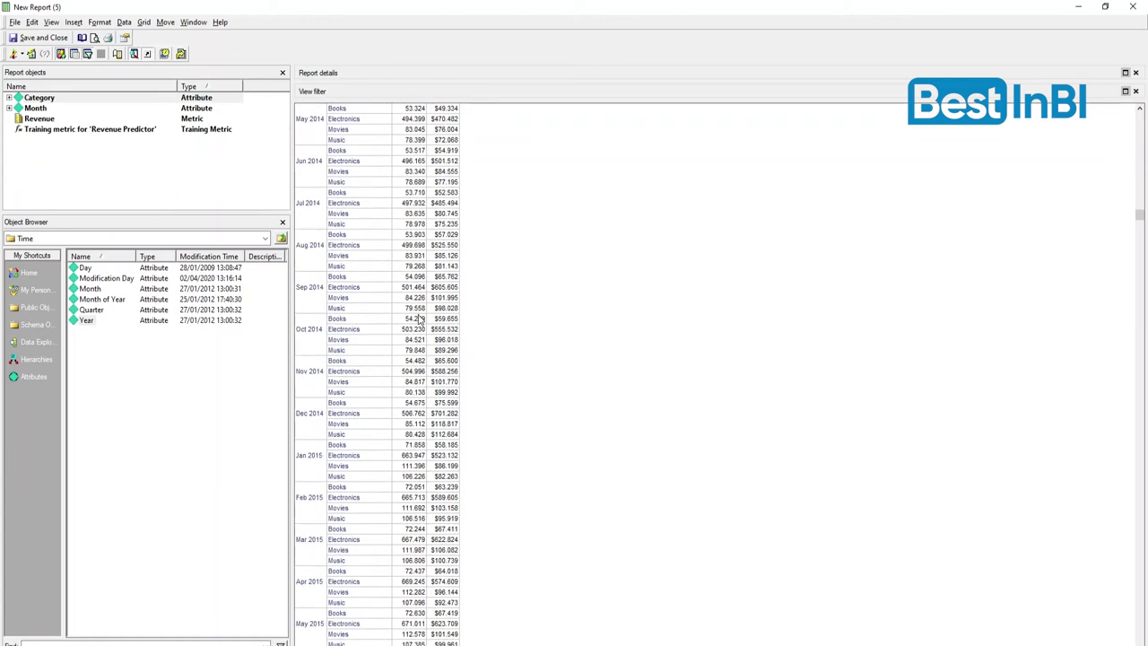
scroll(422, 482, "down", 7)
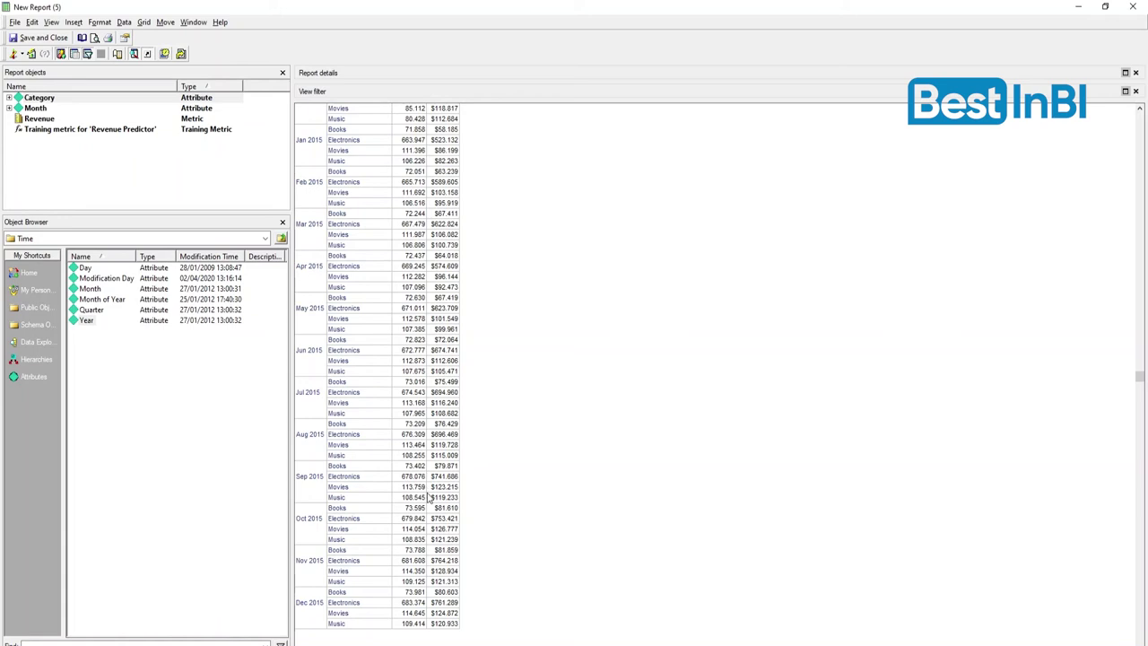
scroll(413, 424, "up", 3)
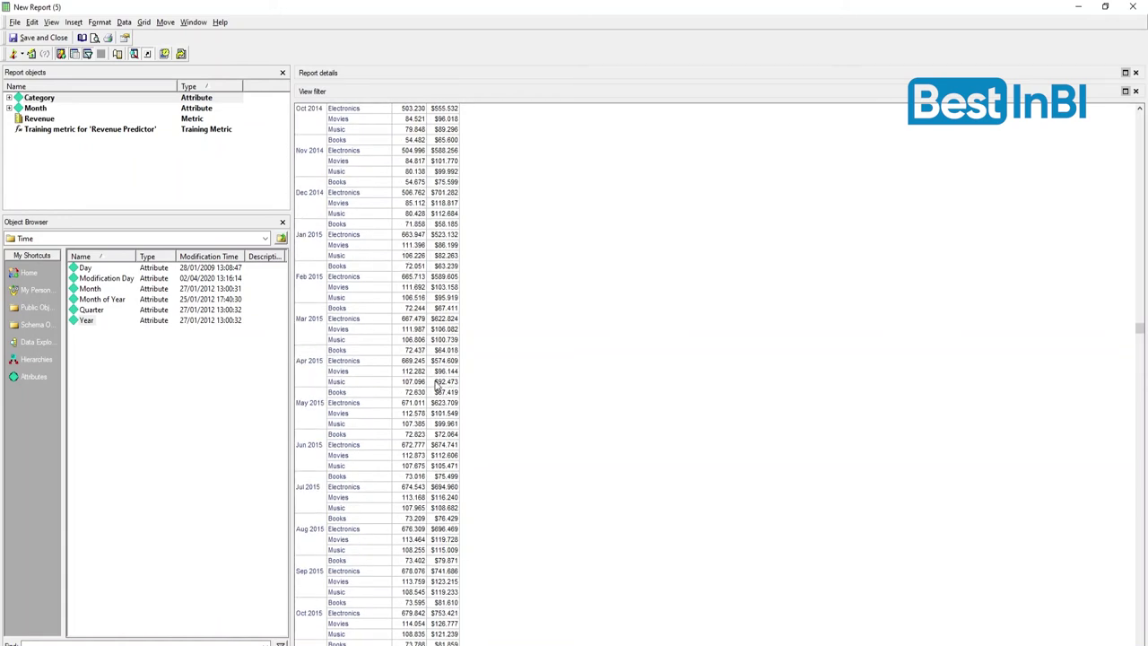
scroll(428, 507, "up", 10)
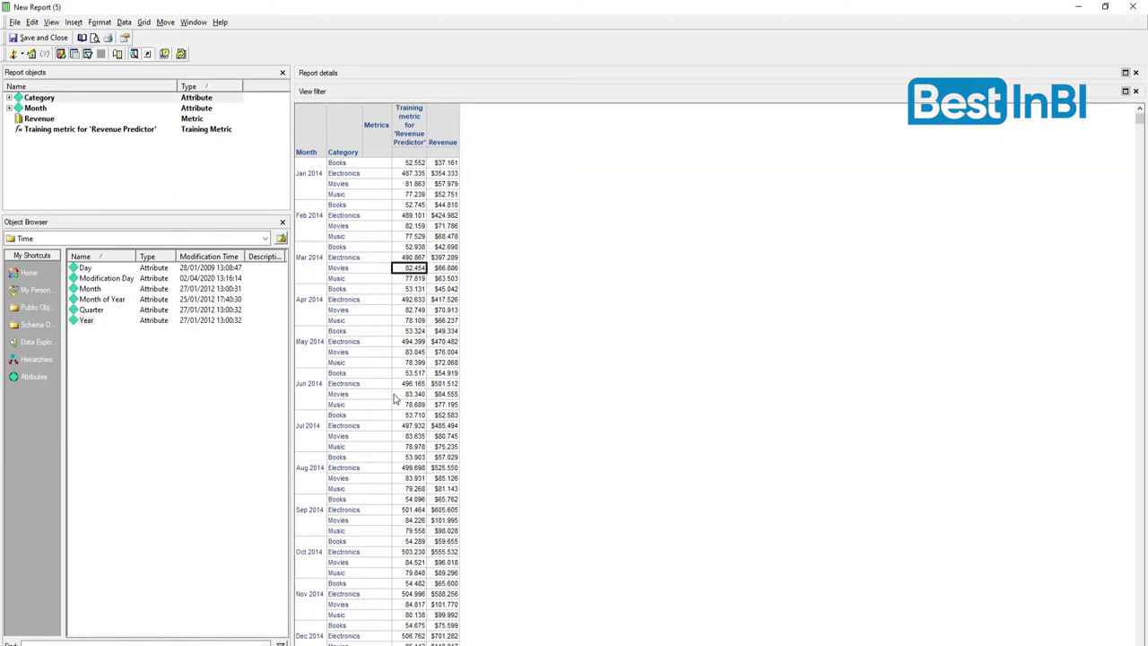
Save the report in the Linear regression folder as Reporte de entrenamiento and close it
left_click(32, 36)
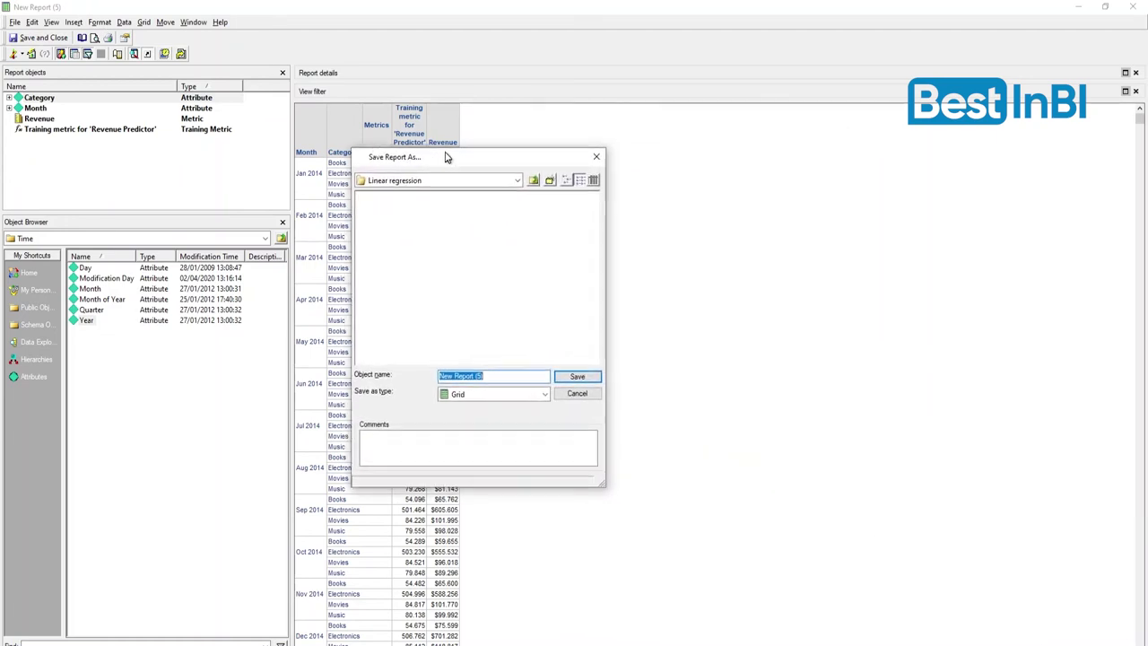
type("Reporte de")
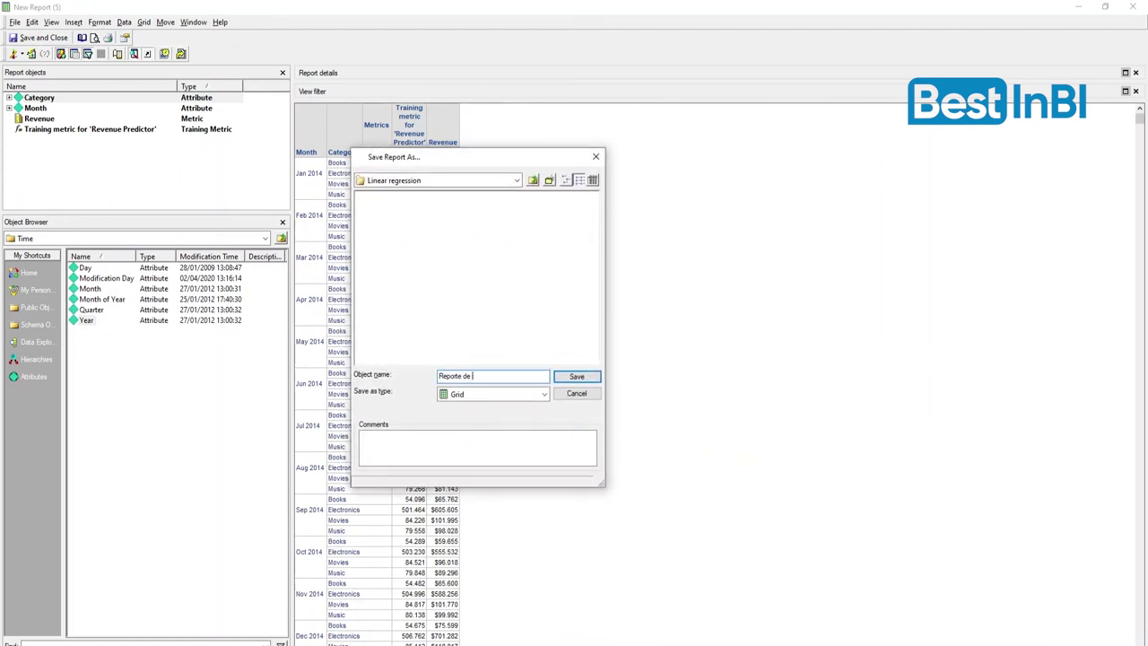
type(" entrenamiento")
left_click(572, 377)
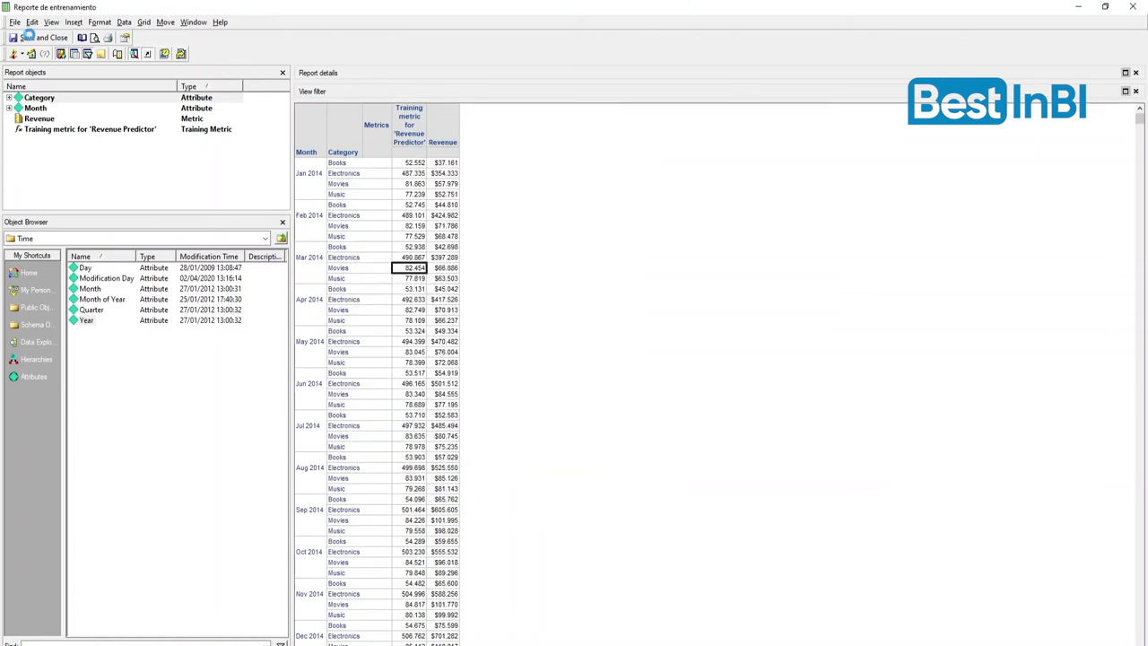
Open Reporte de entrenamiento in the Report Editor to review its objects, and close it without changes
left_click(117, 93)
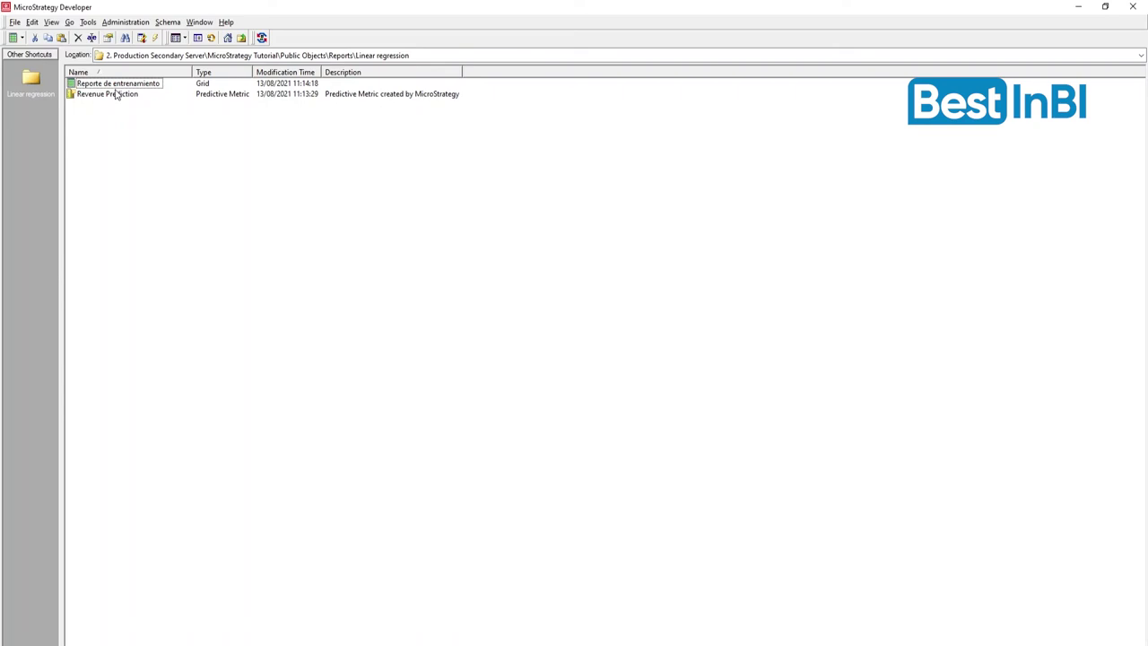
double_click(119, 96)
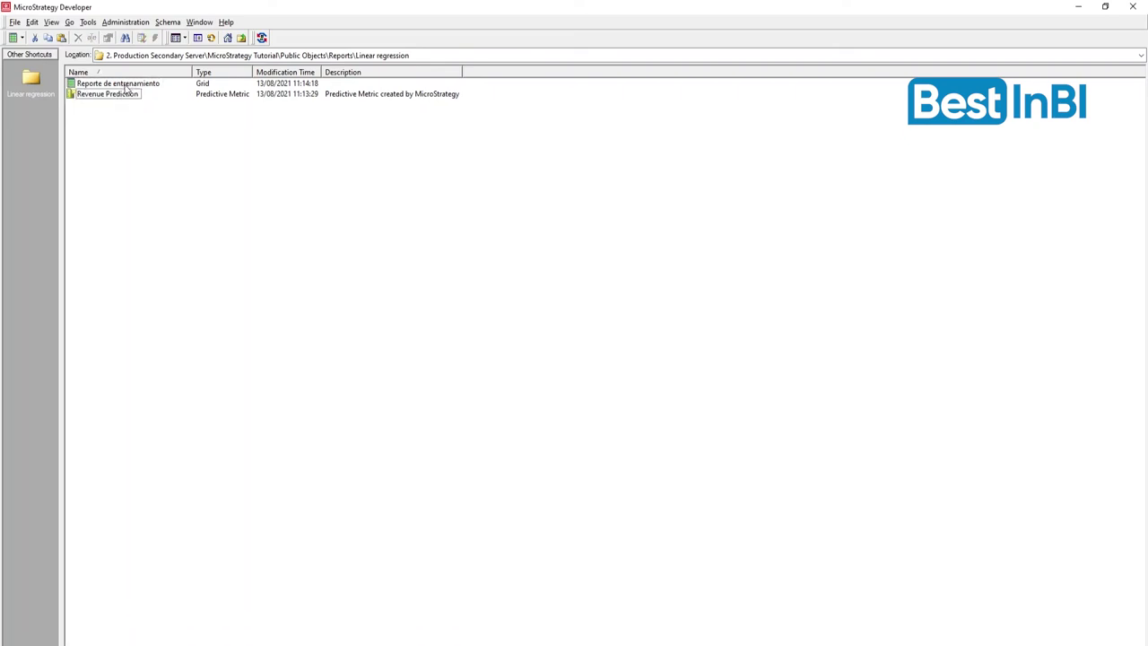
right_click(127, 87)
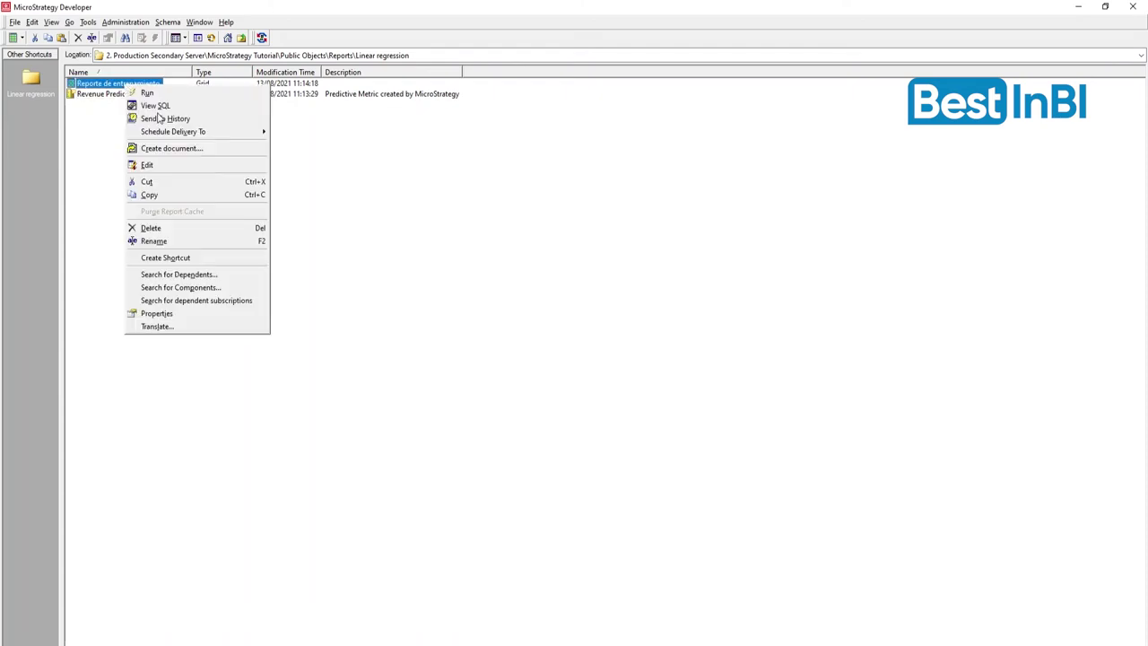
left_click(150, 165)
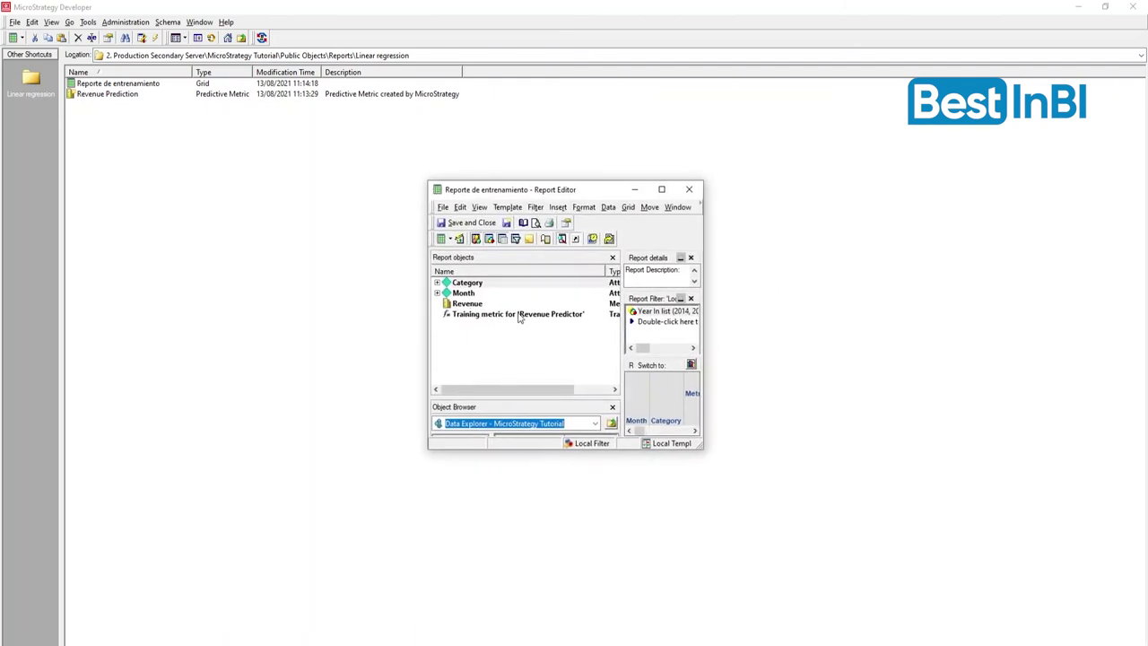
left_click(688, 189)
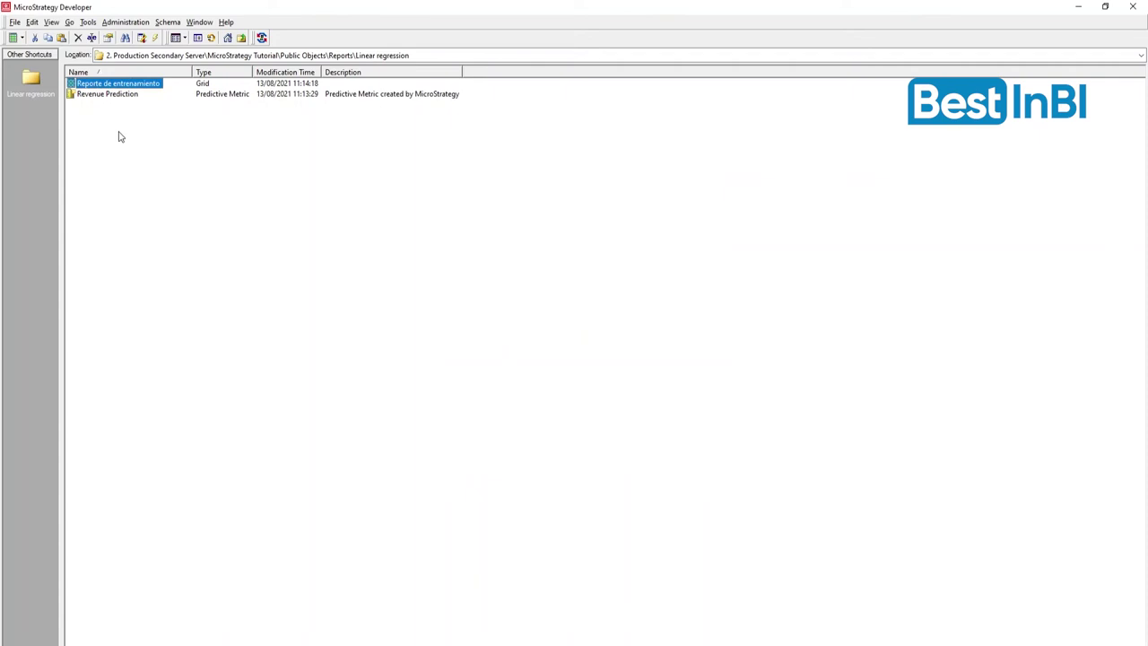
Create a blank report and add the Revenue Prediction metric from the Linear regression folder to it
left_click(13, 38)
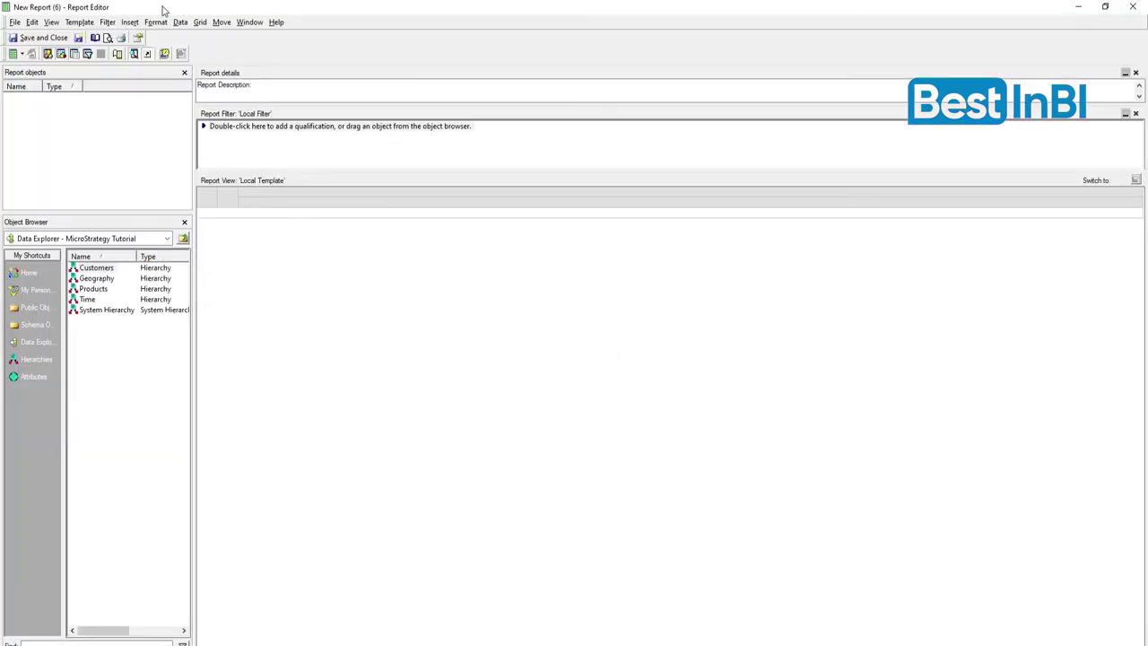
double_click(164, 8)
left_click(112, 102)
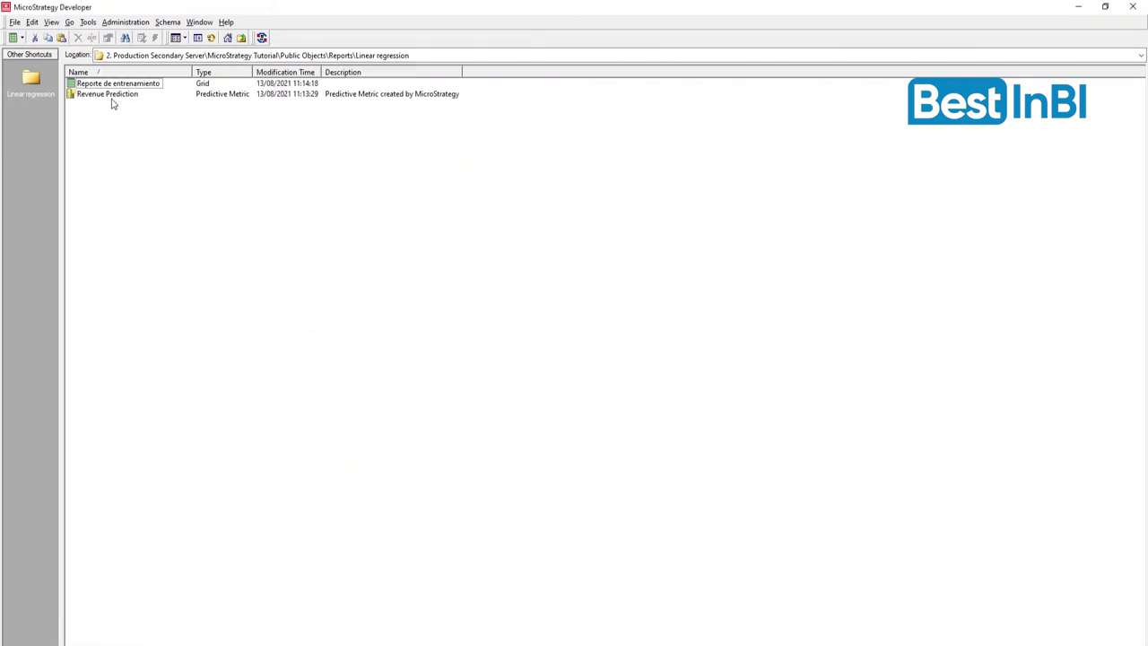
left_click(111, 95)
left_click_drag(126, 154, 456, 266)
left_click(473, 57)
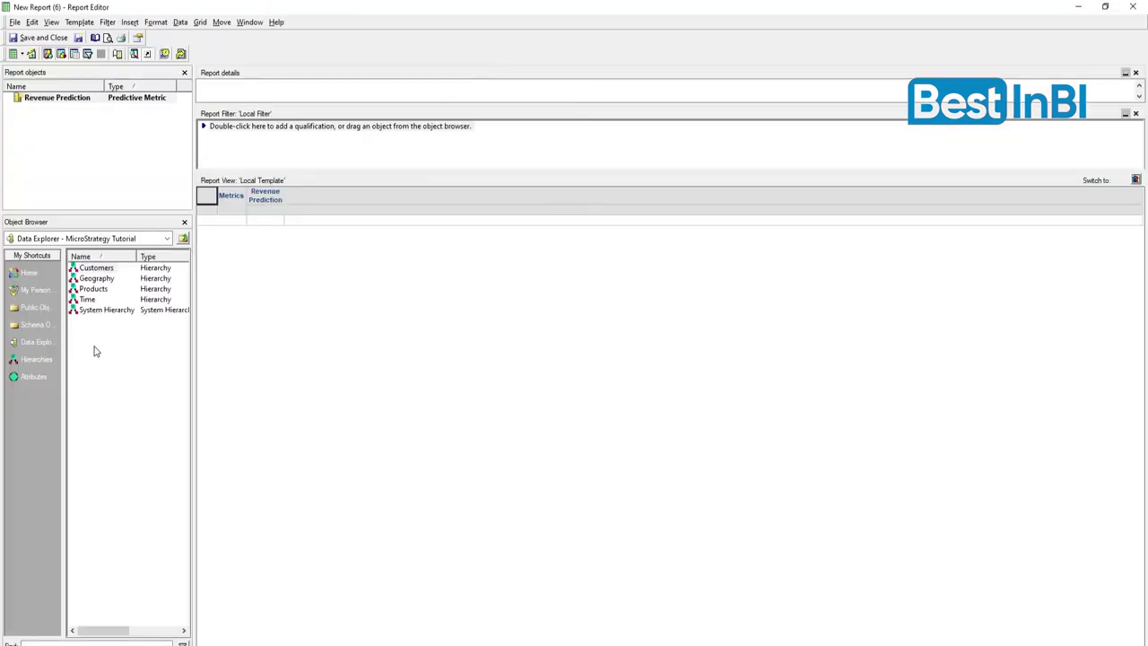
Add the Month attribute from the Time folder and the Category attribute from the Products folder to the report objects
left_click(25, 377)
double_click(87, 310)
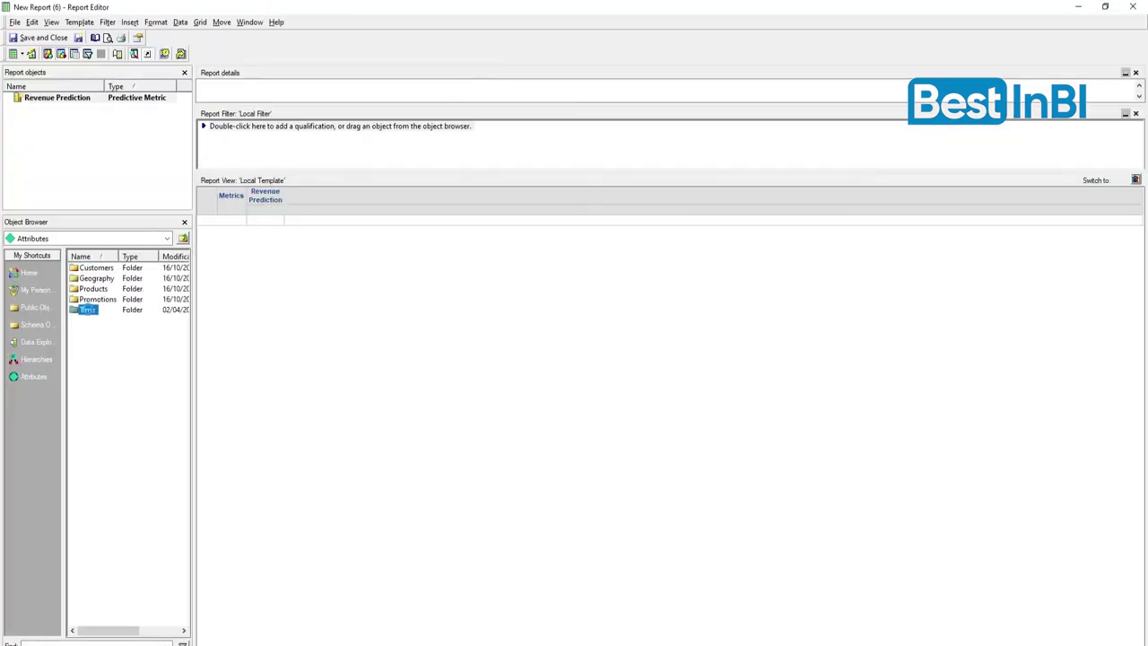
left_click_drag(89, 291, 87, 180)
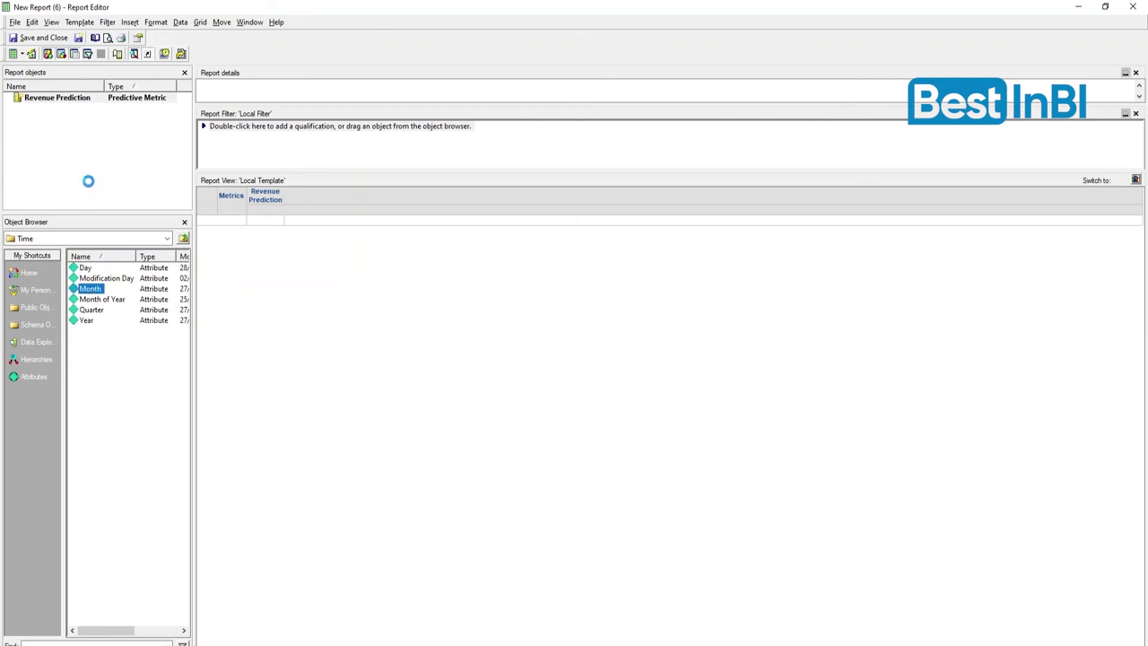
left_click(183, 237)
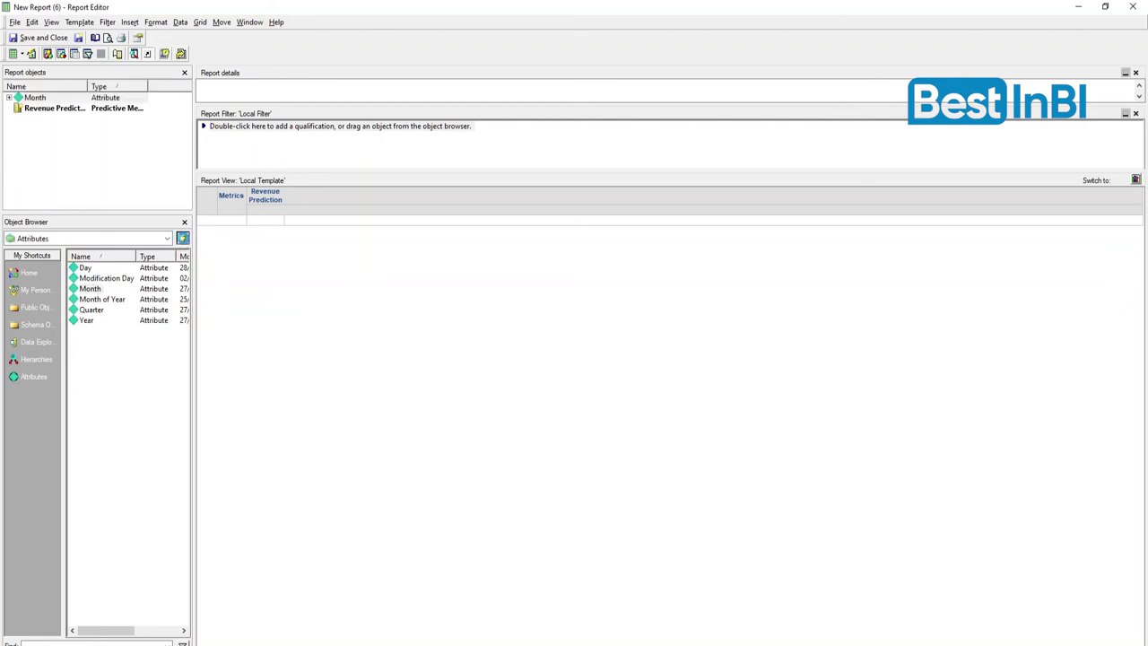
double_click(106, 292)
left_click_drag(97, 291, 96, 159)
Place Month and Category on the report's rows and run the report to review the predicted revenue
double_click(37, 108)
left_click(36, 99)
double_click(34, 99)
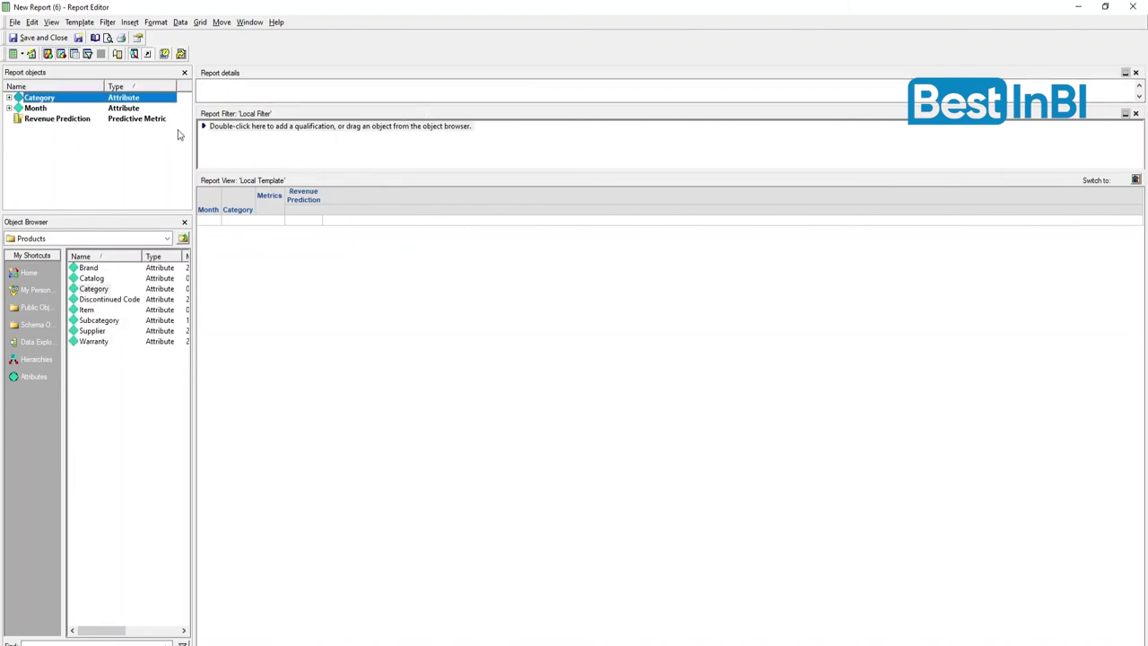
left_click(31, 54)
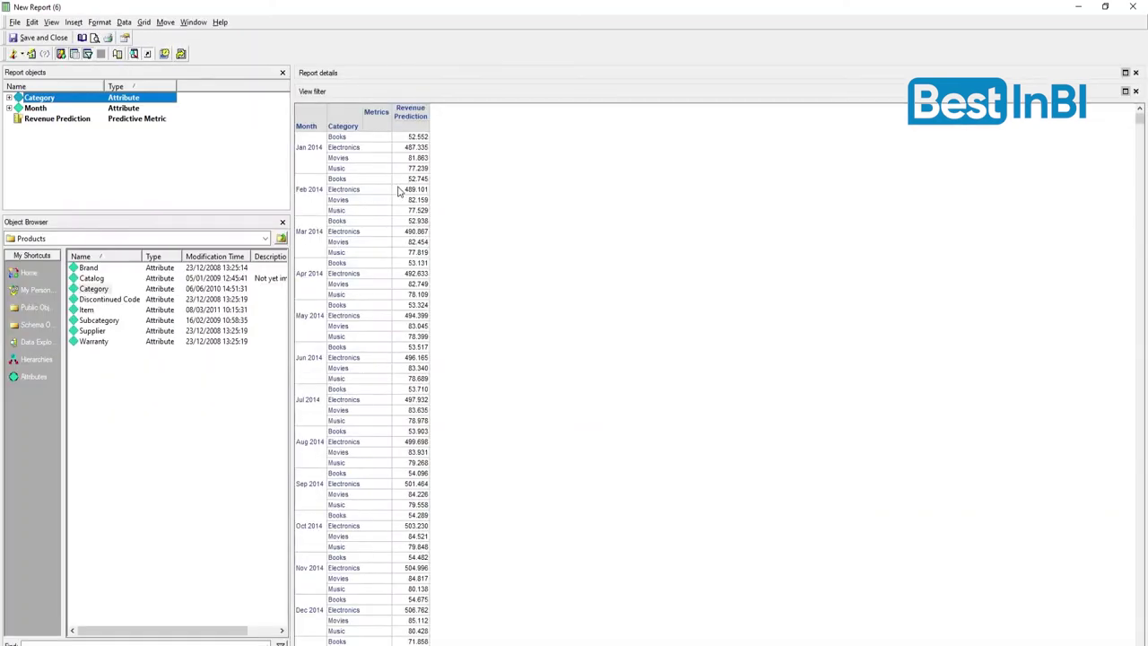
scroll(327, 262, "down", 20)
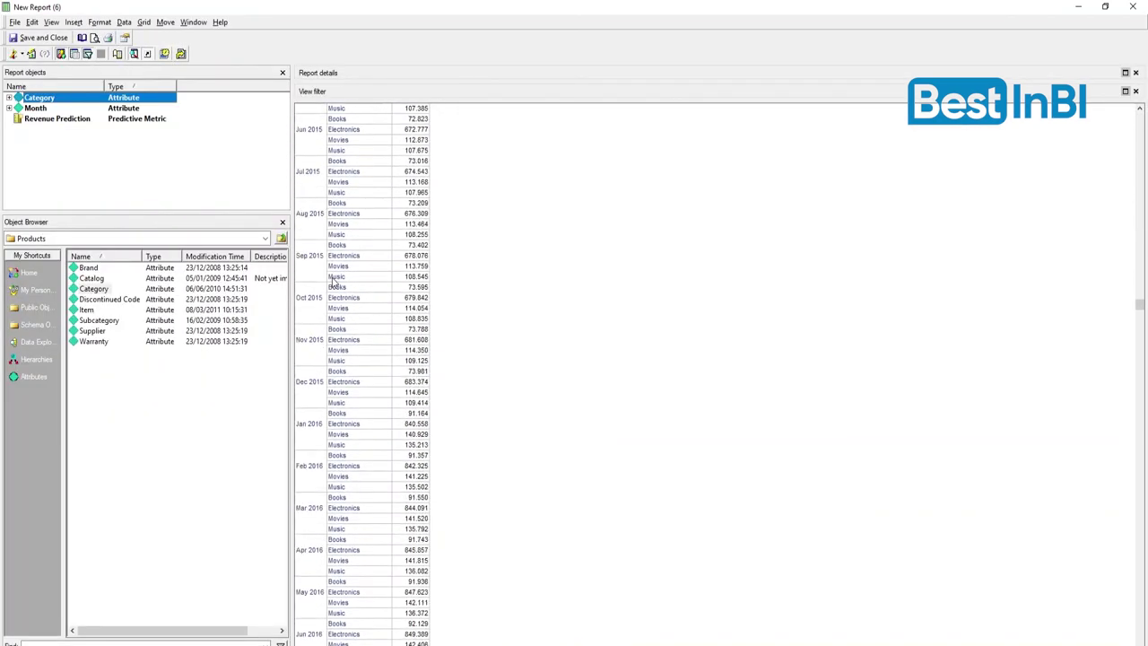
scroll(349, 448, "down", 12)
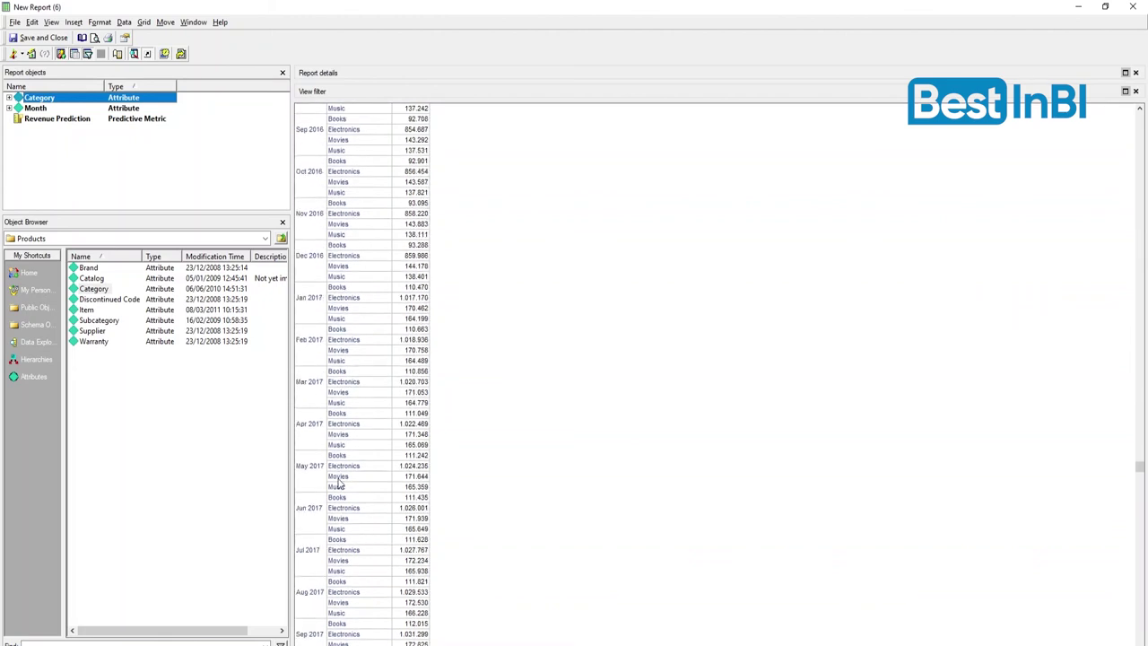
scroll(329, 482, "up", 20)
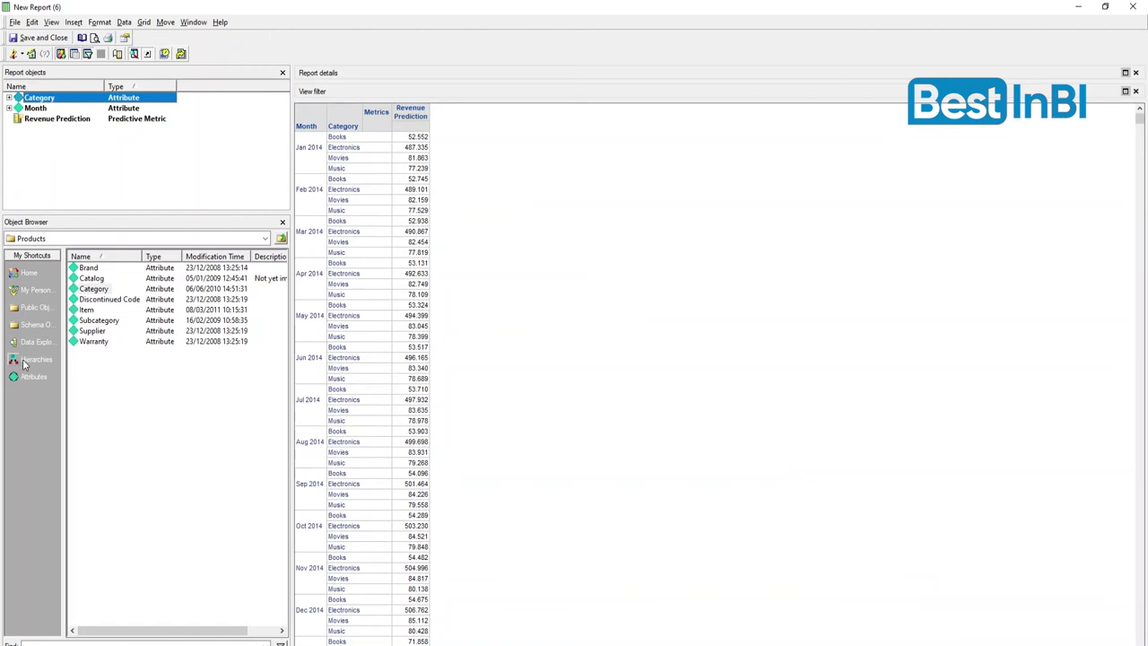
Add the Revenue metric from Public Objects\Metrics\Sales Metrics to the report and accept re-executing it
left_click(36, 308)
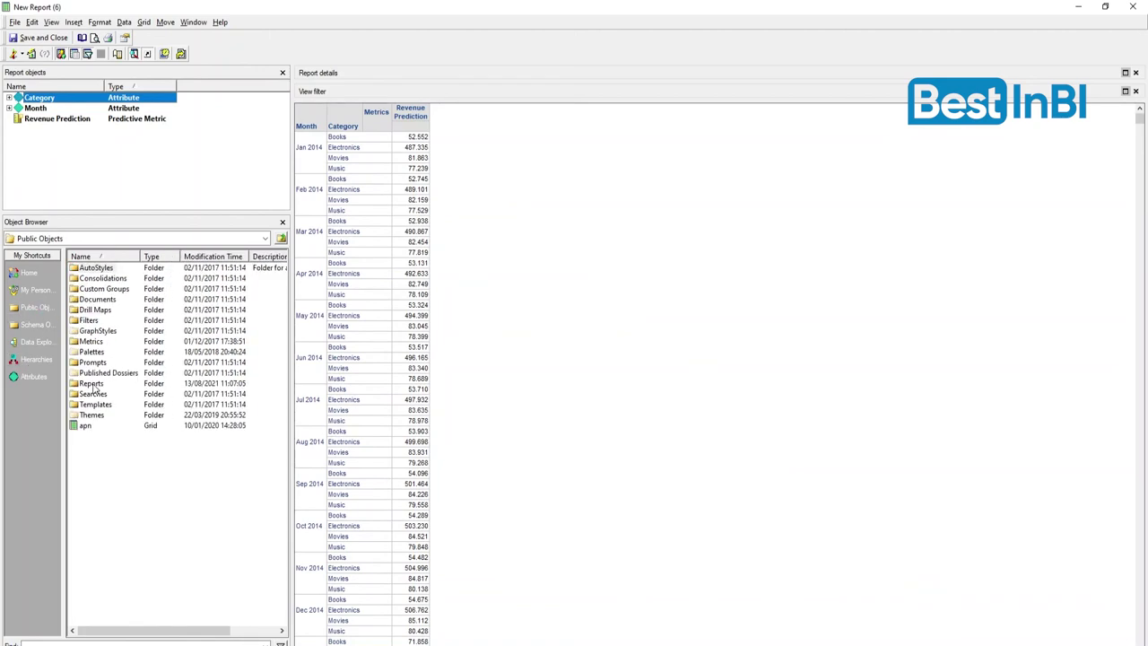
double_click(93, 384)
key("BackSpace")
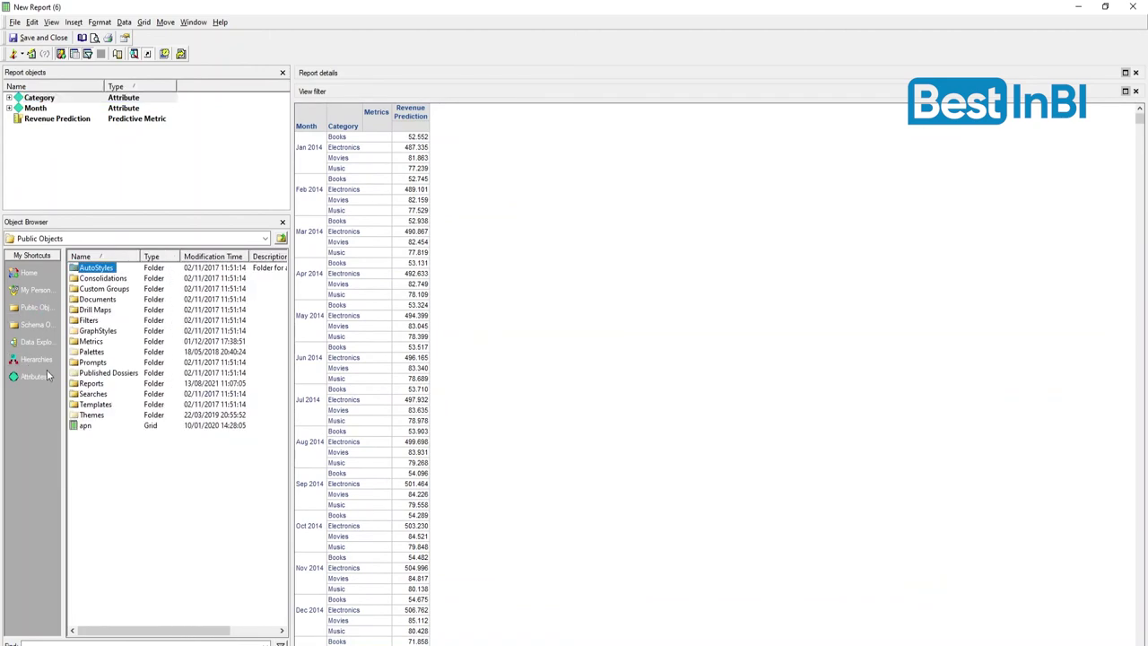
double_click(80, 342)
double_click(93, 320)
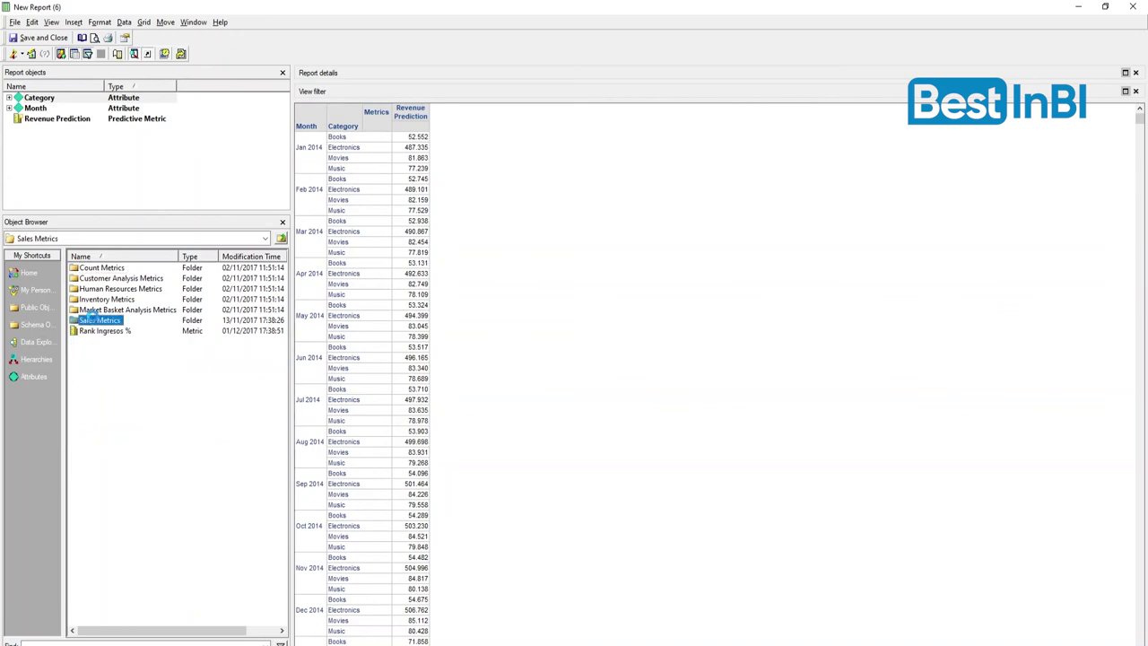
double_click(93, 500)
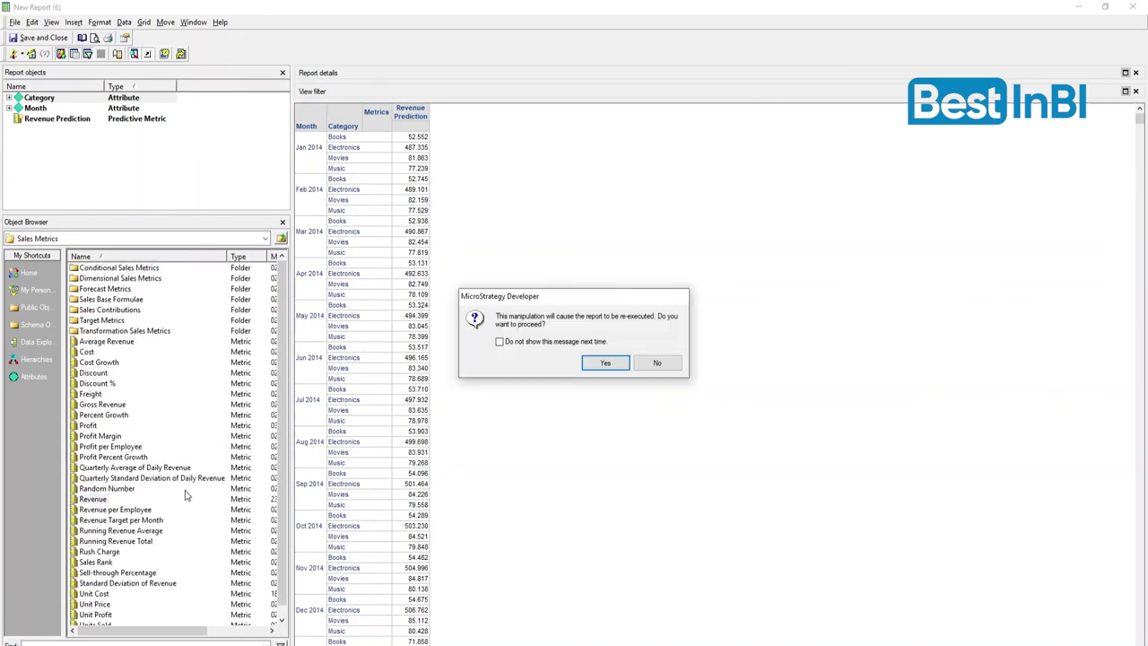
left_click(605, 362)
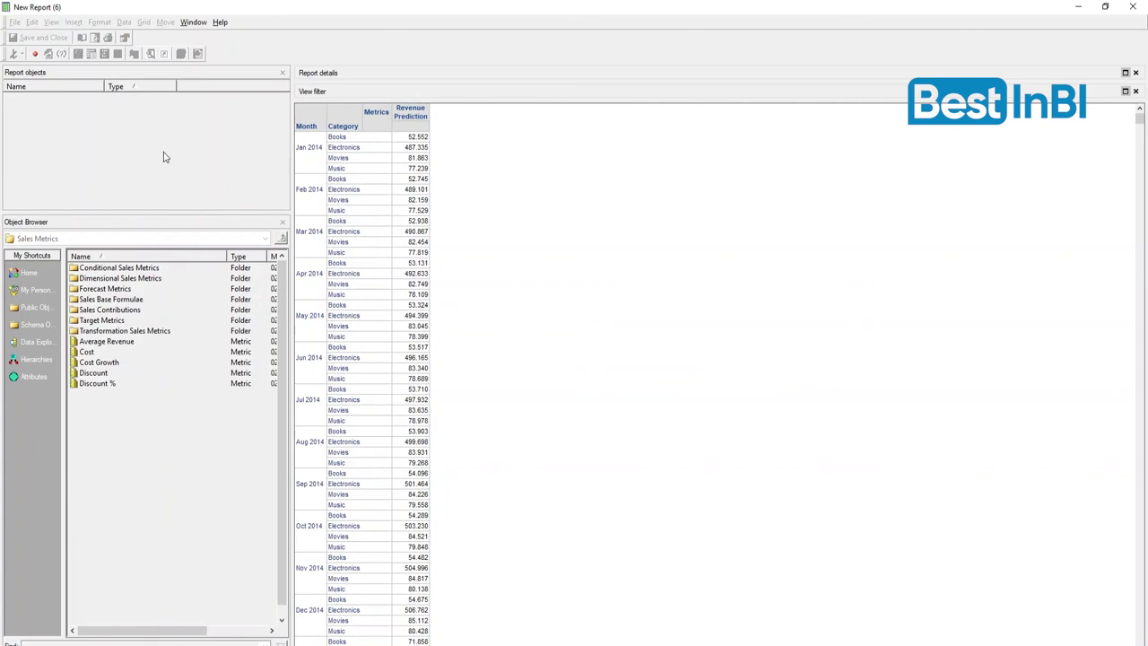
Compare Revenue Prediction with the actual Revenue for each category across the months of 2014 to 2016
left_click_drag(411, 112, 448, 106)
left_click(448, 113)
left_click(460, 295)
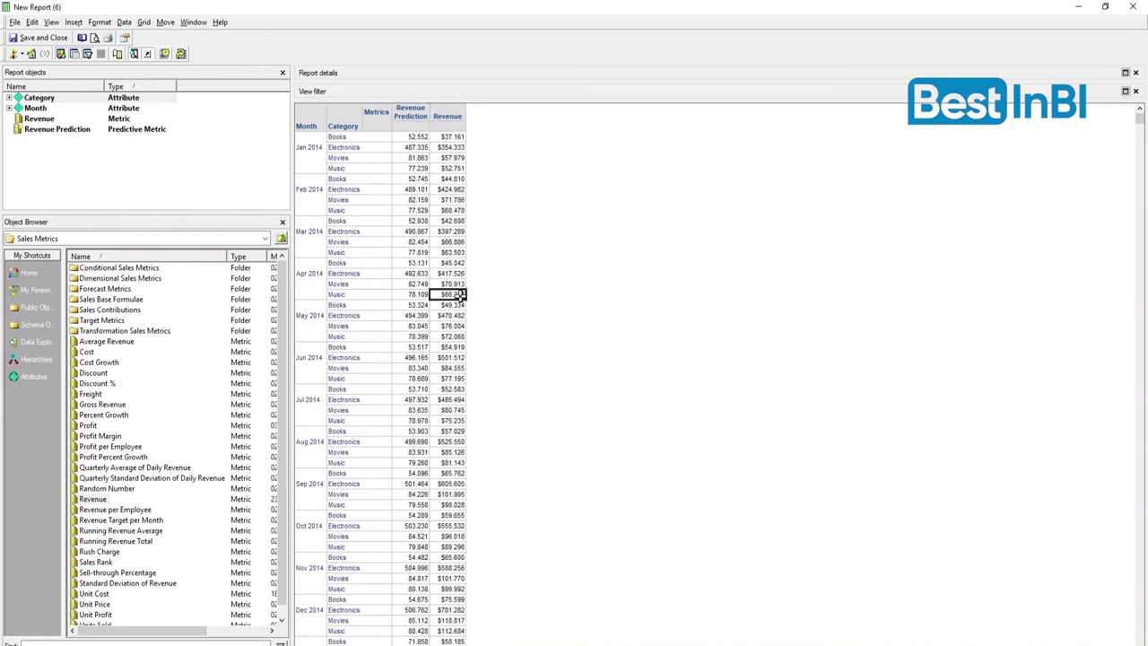
scroll(448, 292, "down", 9)
scroll(437, 292, "down", 20)
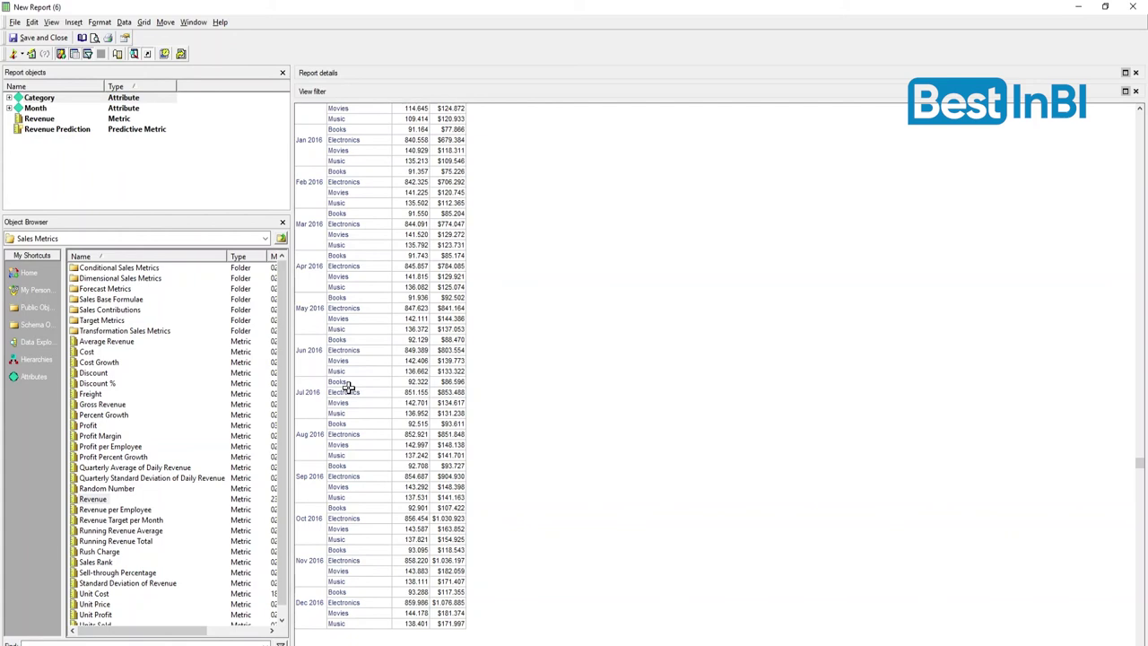
left_click(413, 445)
left_click(441, 445)
left_click(416, 445)
left_click(433, 446)
left_click(417, 454)
left_click(416, 466)
left_click(448, 476)
left_click(450, 518)
left_click(414, 538)
scroll(458, 191, "up", 9)
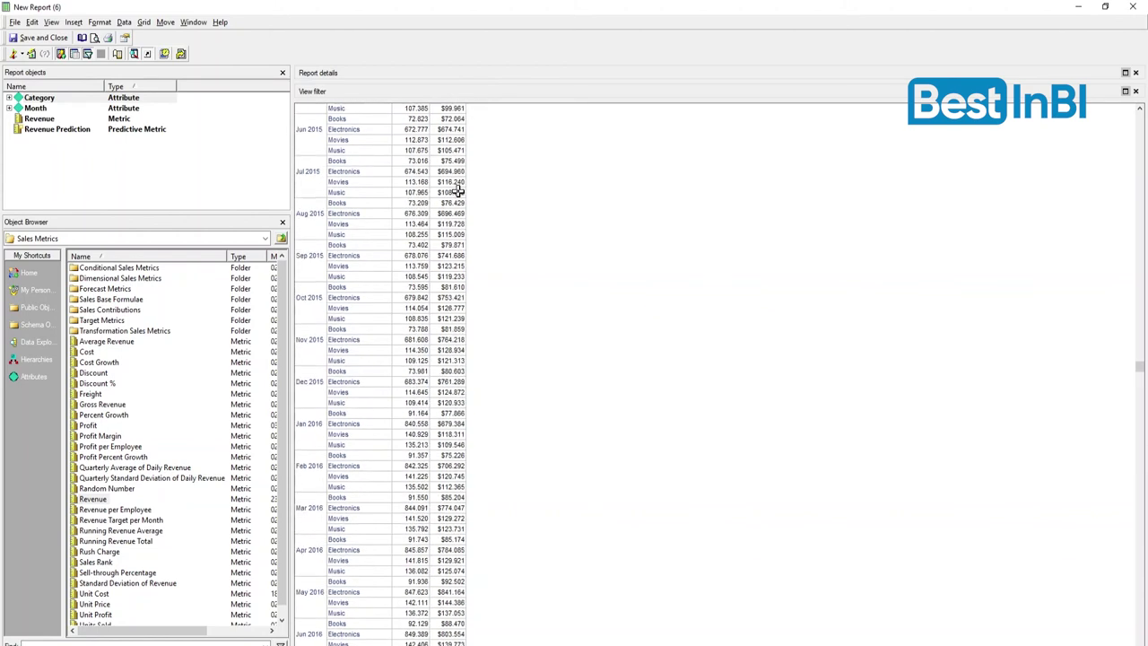
scroll(457, 190, "up", 20)
scroll(393, 252, "down", 7)
scroll(393, 252, "down", 12)
left_click_drag(446, 370, 458, 482)
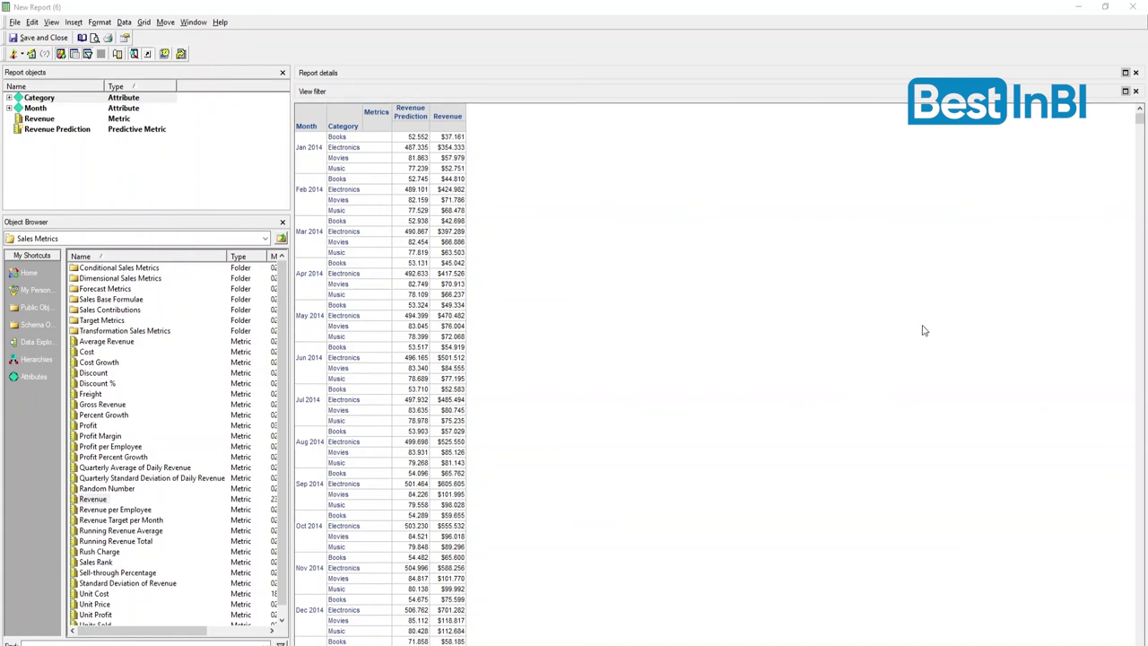
Open the predictive model of the Revenue Prediction metric and examine its regression tree, general information, quality, lift chart and PMML code
right_click(57, 131)
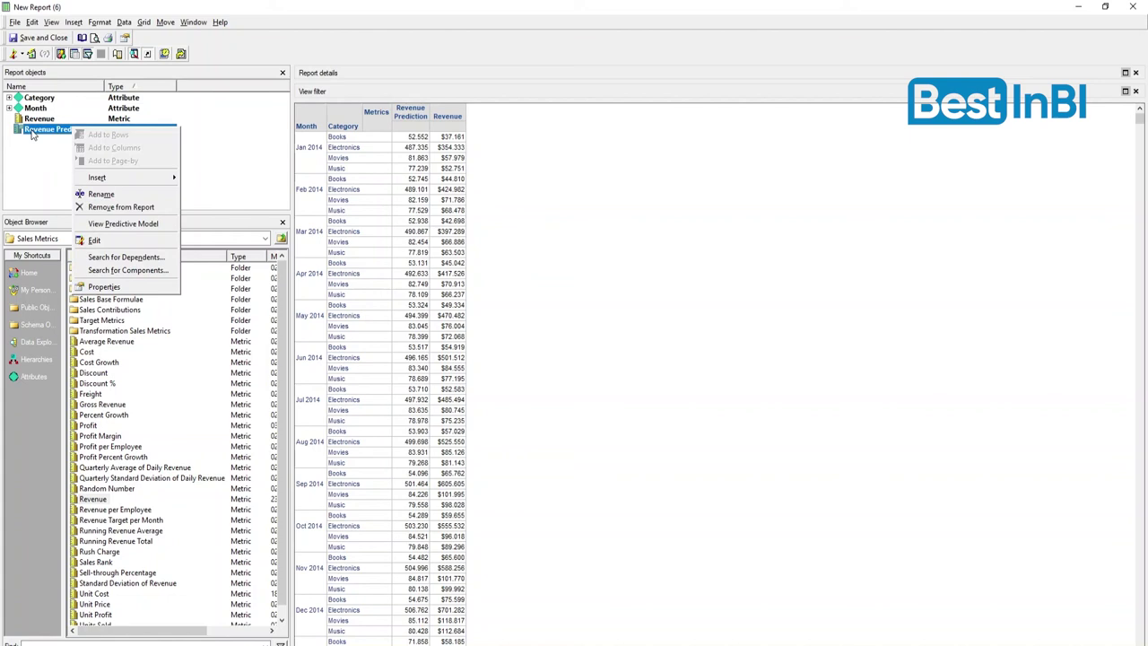
left_click(159, 224)
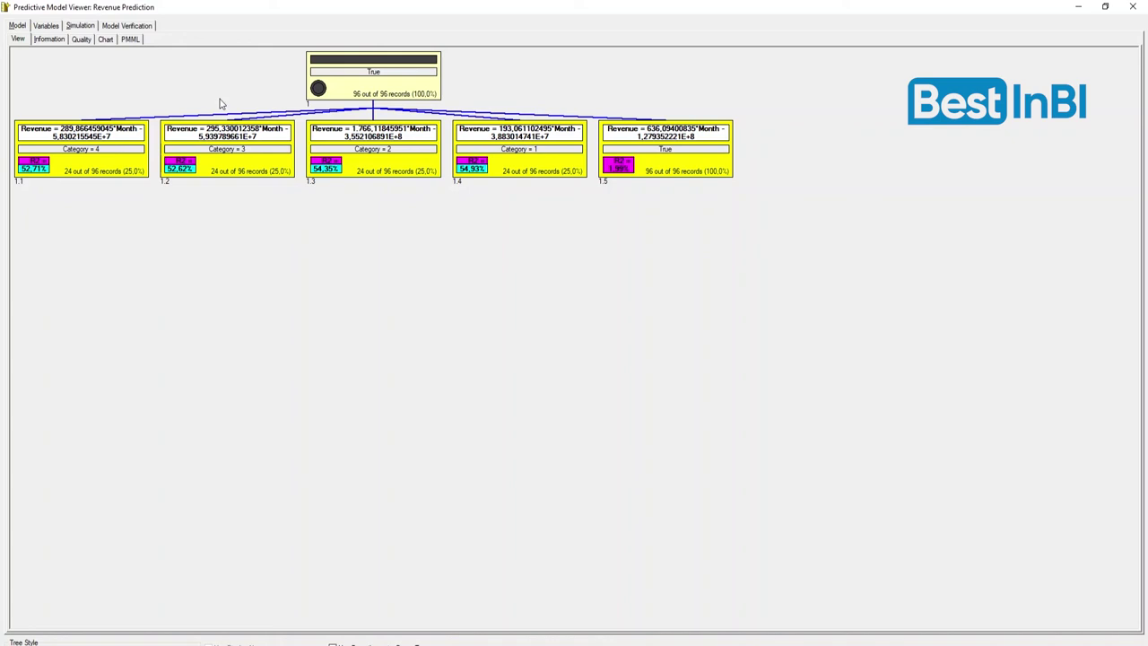
left_click(48, 41)
left_click(86, 43)
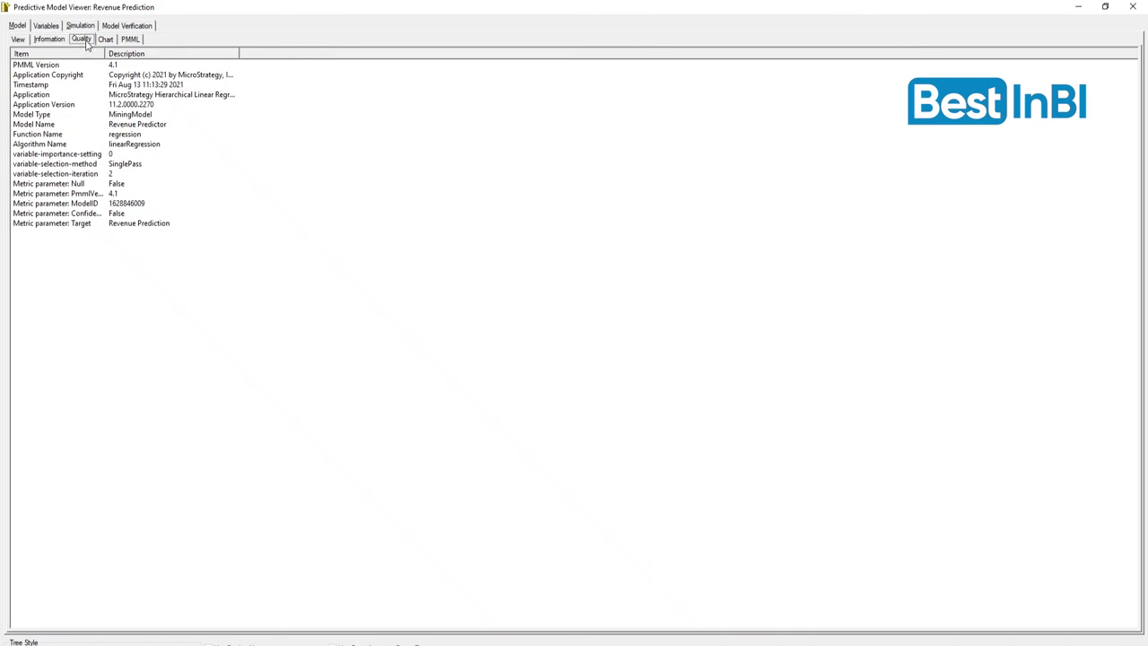
left_click(106, 41)
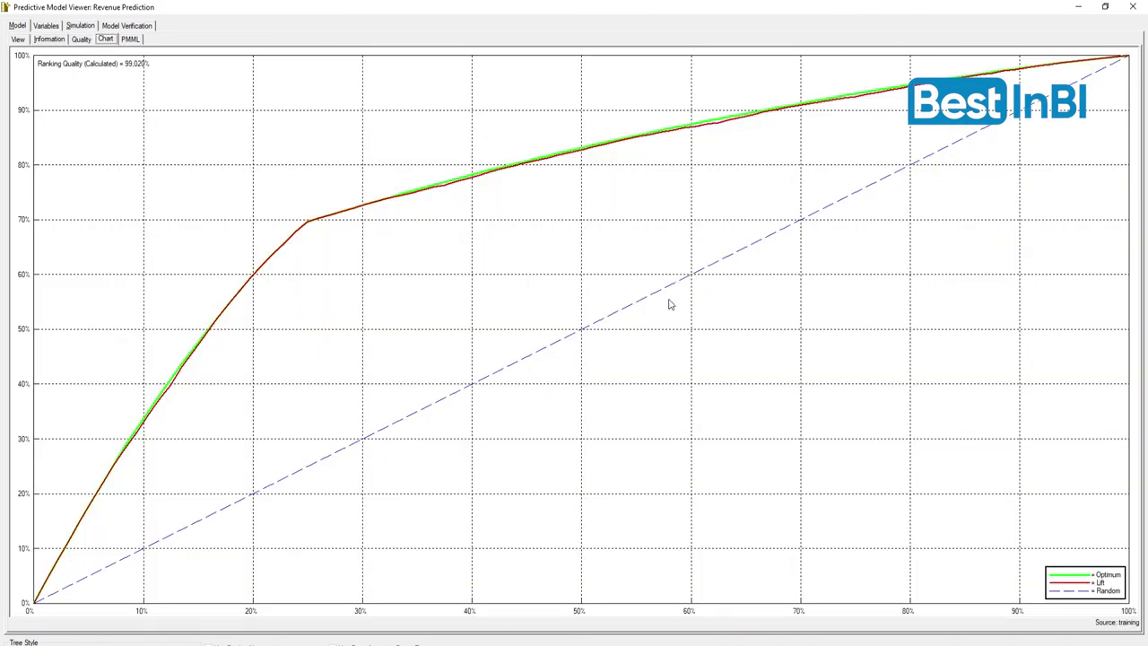
left_click(131, 40)
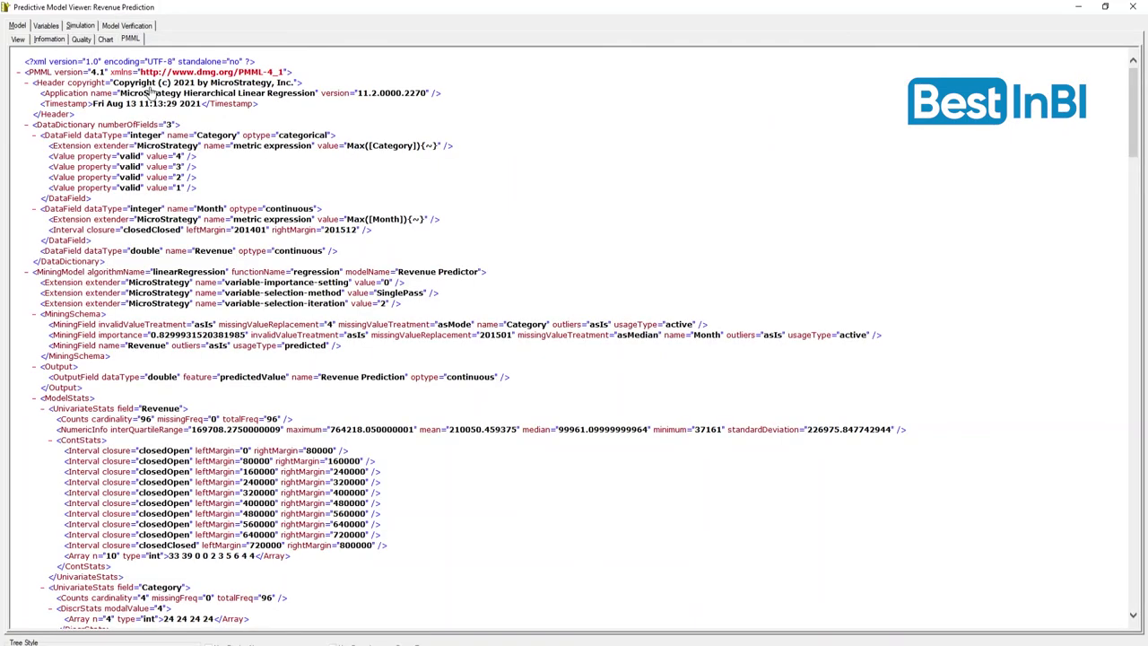
scroll(152, 89, "down", 20)
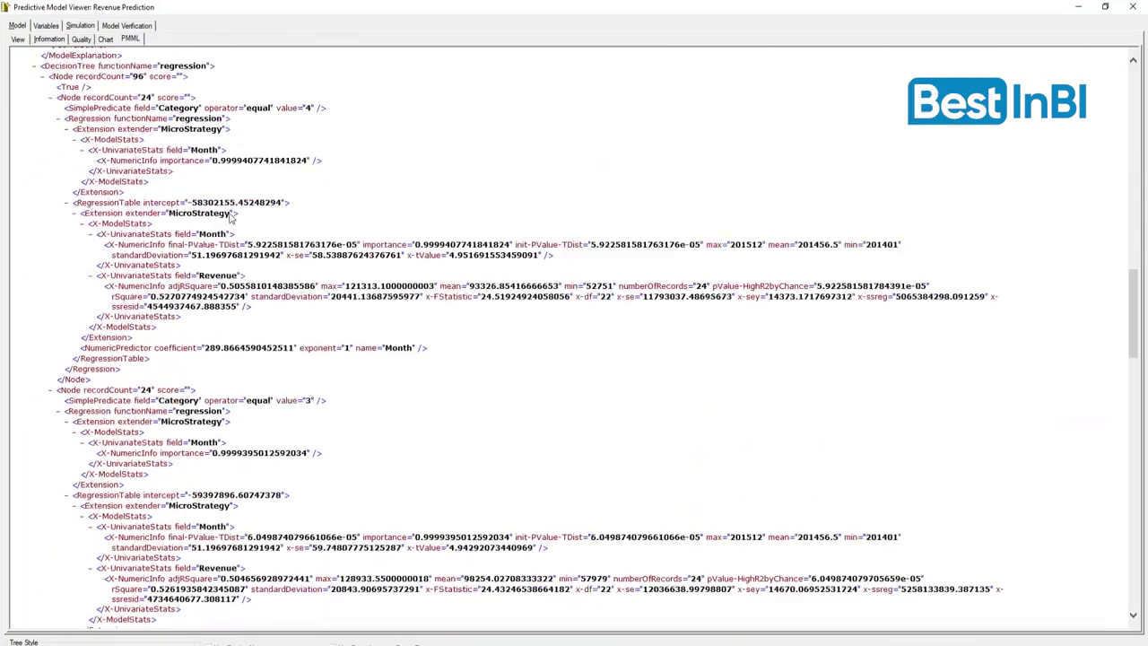
scroll(230, 218, "up", 10)
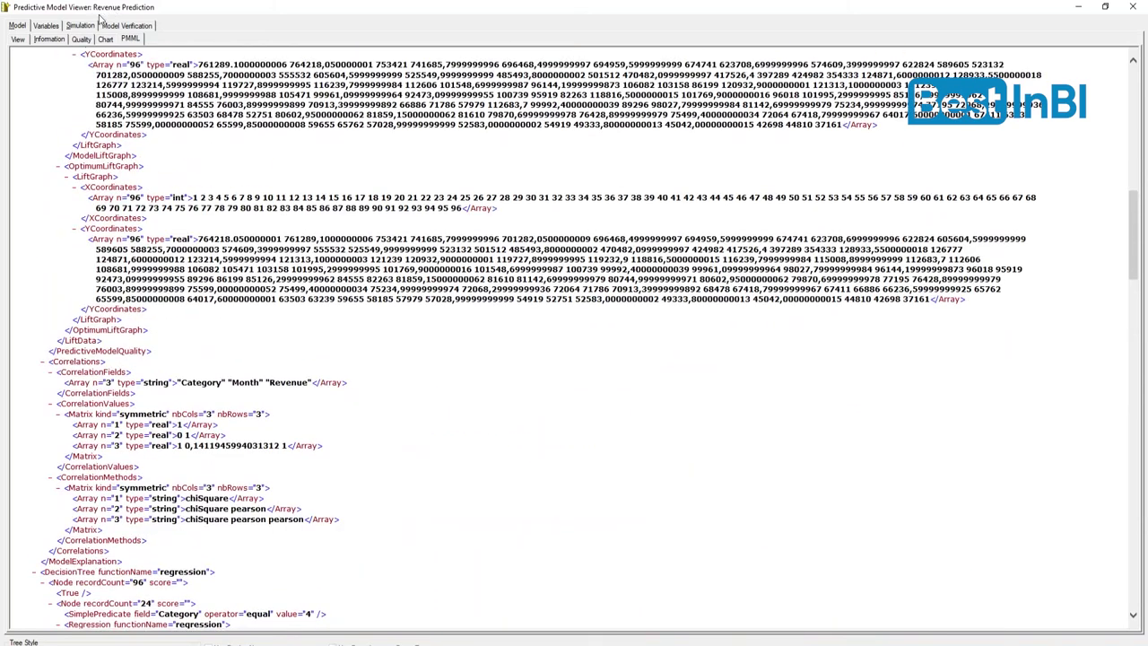
Set the Month slicer to 201461 in the model simulator, then compare predicted and actual values in the model verification
left_click(80, 25)
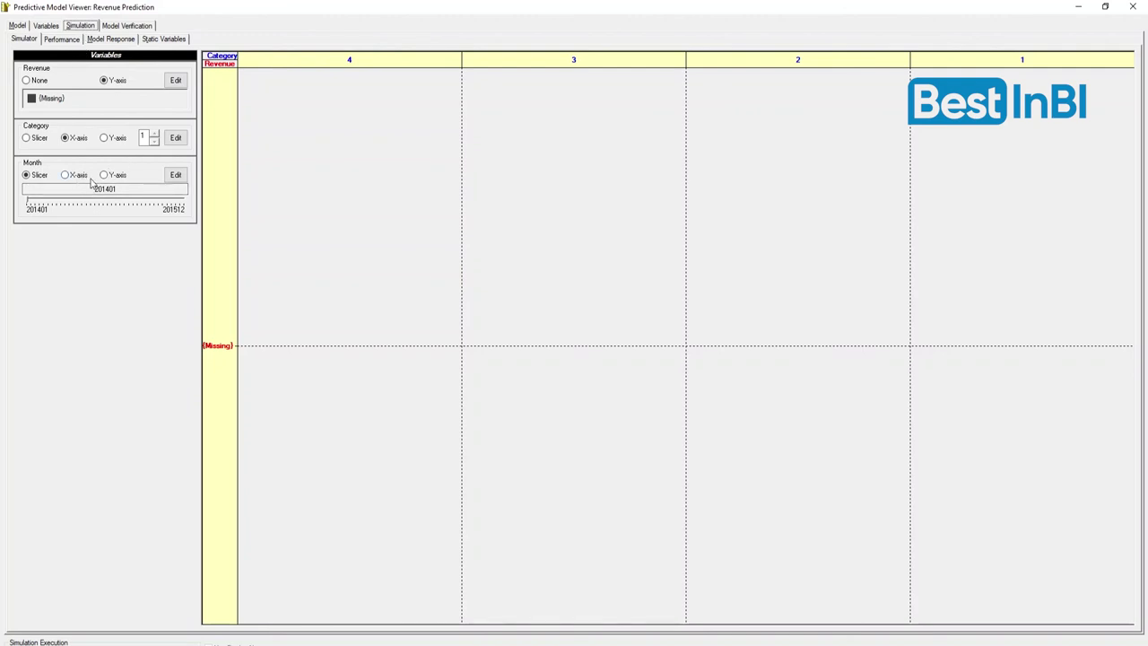
left_click_drag(62, 203, 109, 206)
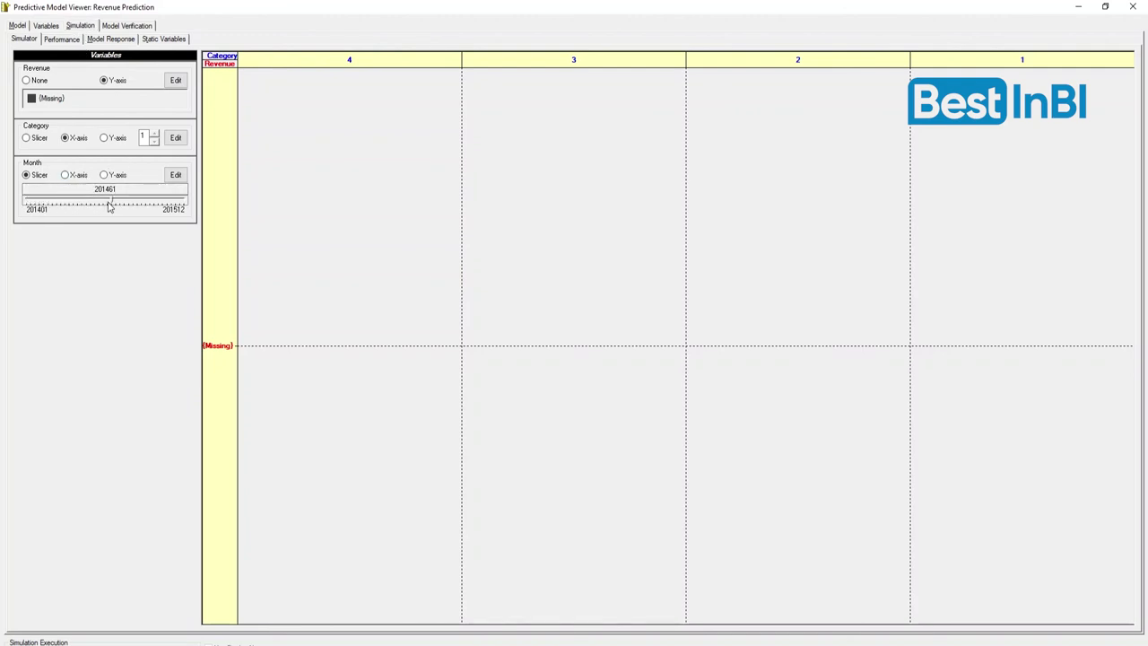
left_click(128, 26)
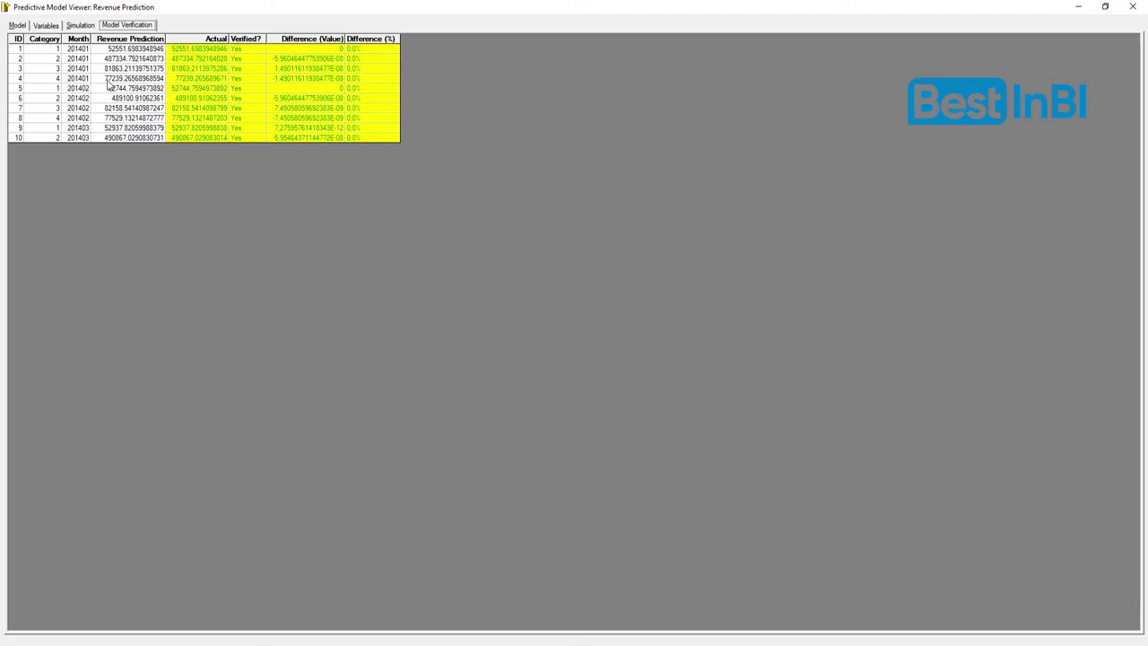
left_click(159, 59)
left_click(328, 59)
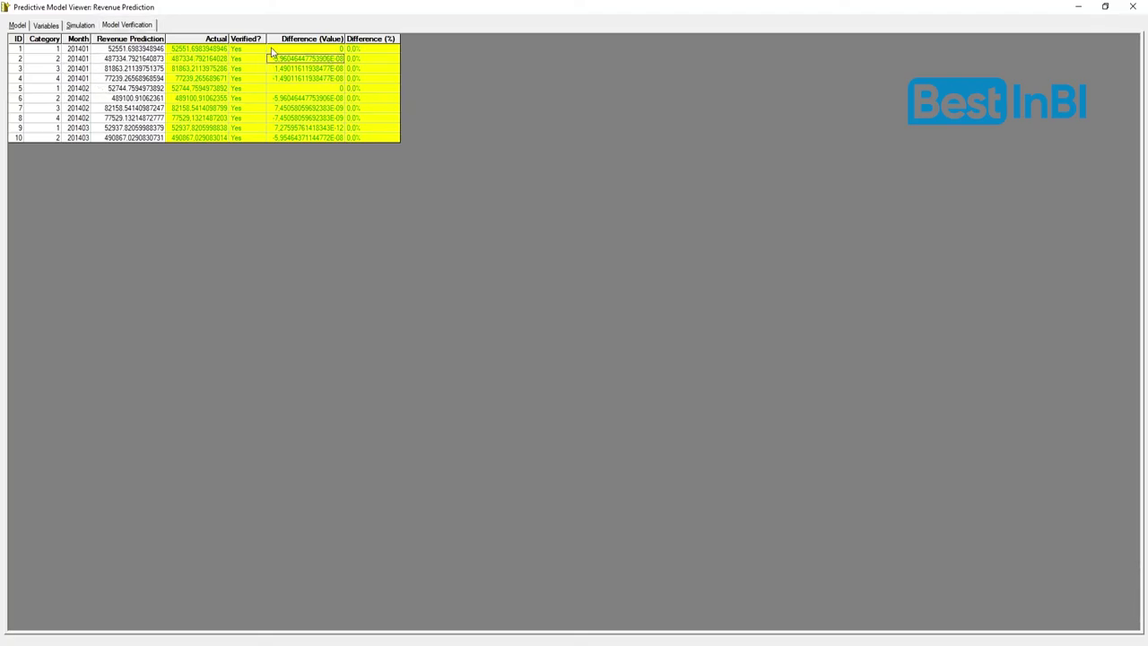
Review the model's variables and simulation again, along with its information, quality, chart and PMML header and data dictionary
left_click(81, 27)
left_click(50, 30)
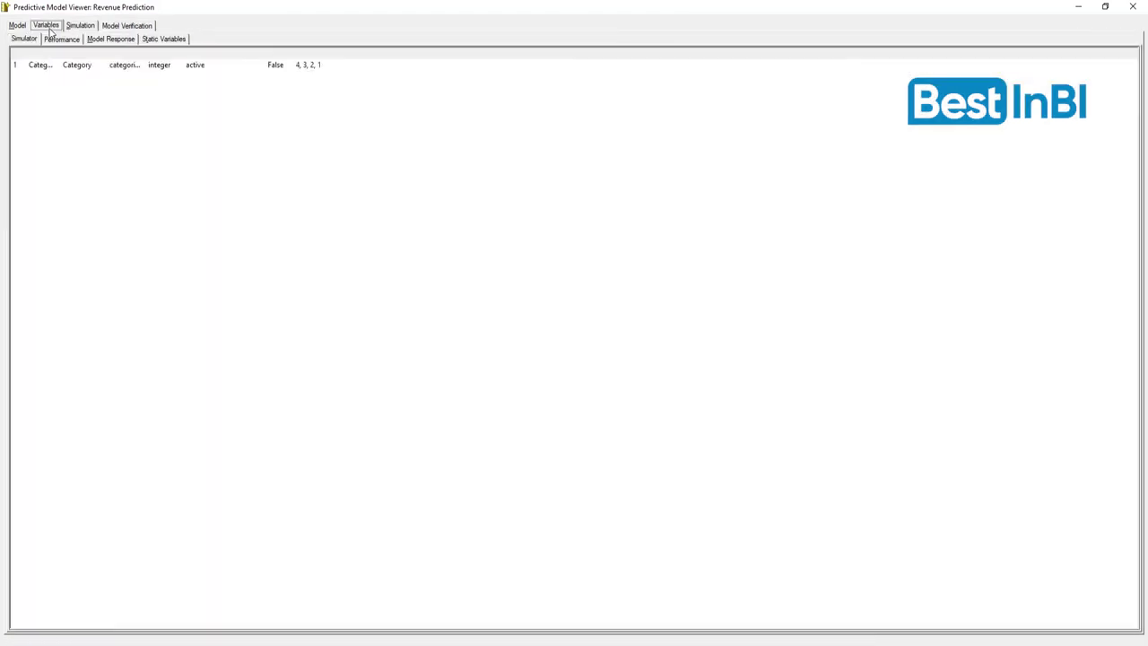
left_click(18, 26)
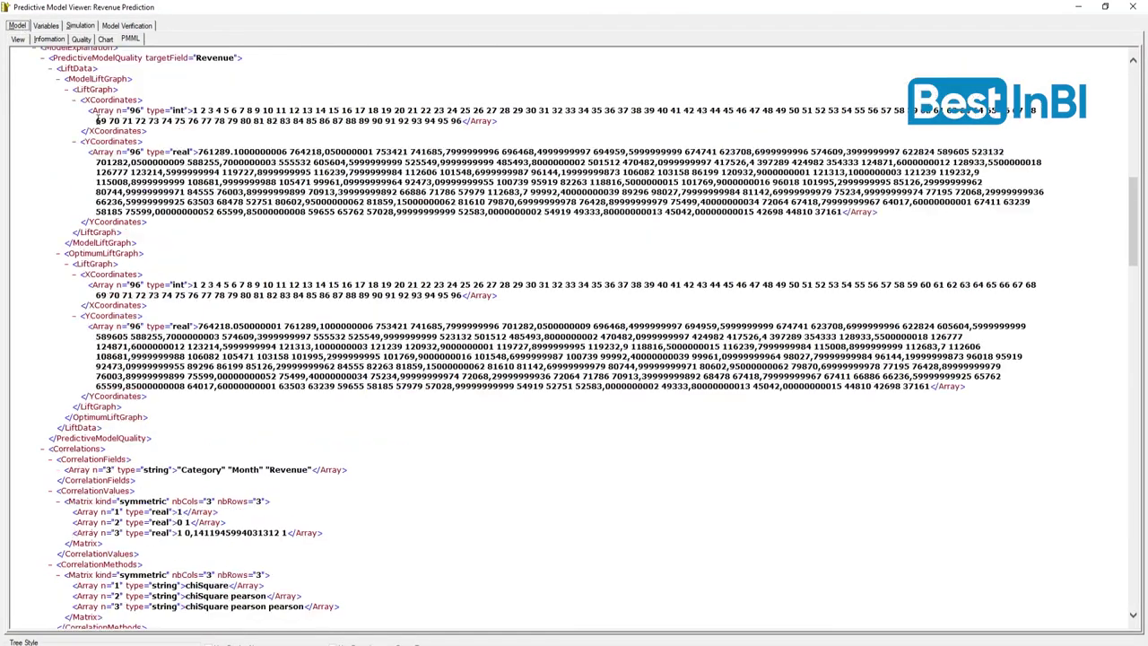
left_click(50, 39)
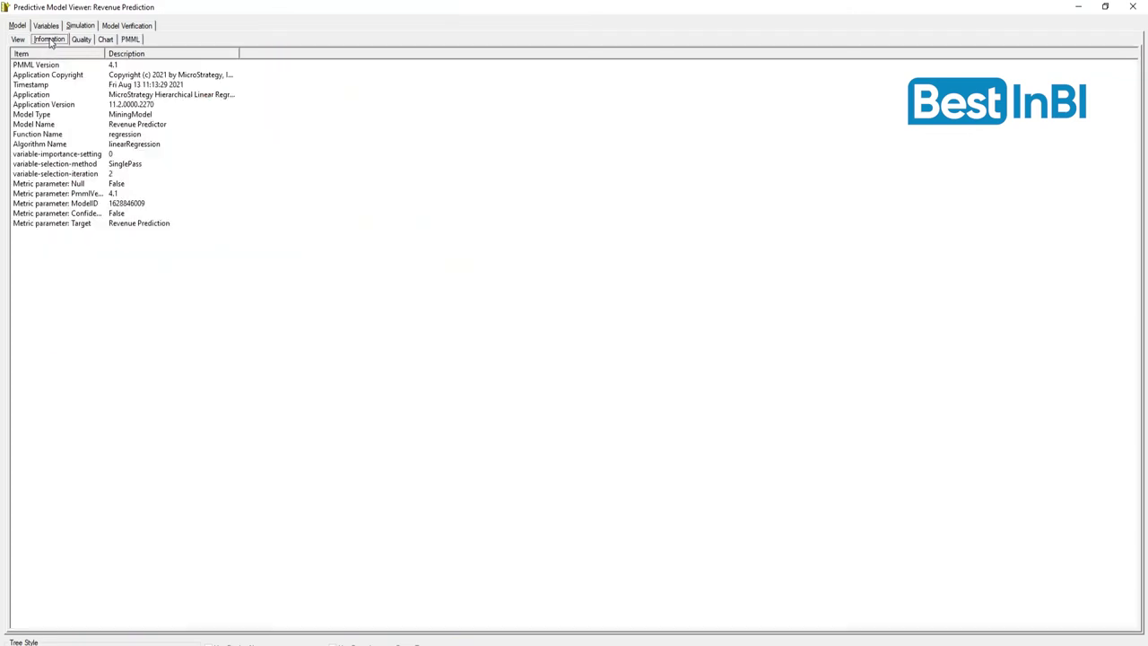
left_click(81, 40)
left_click(79, 27)
left_click(50, 27)
left_click(18, 26)
left_click(106, 39)
left_click(128, 40)
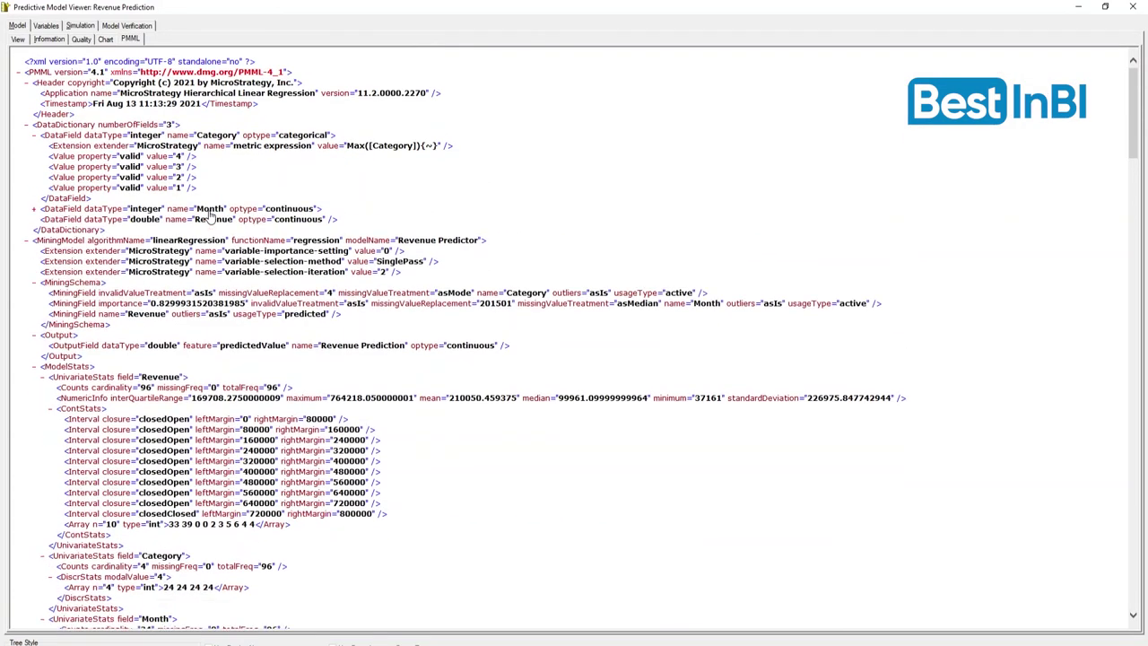
Check the model's variable definitions, transformations and verification results, then close the model viewer and return to the report grid
left_click(52, 40)
left_click(18, 39)
left_click(50, 39)
left_click(47, 26)
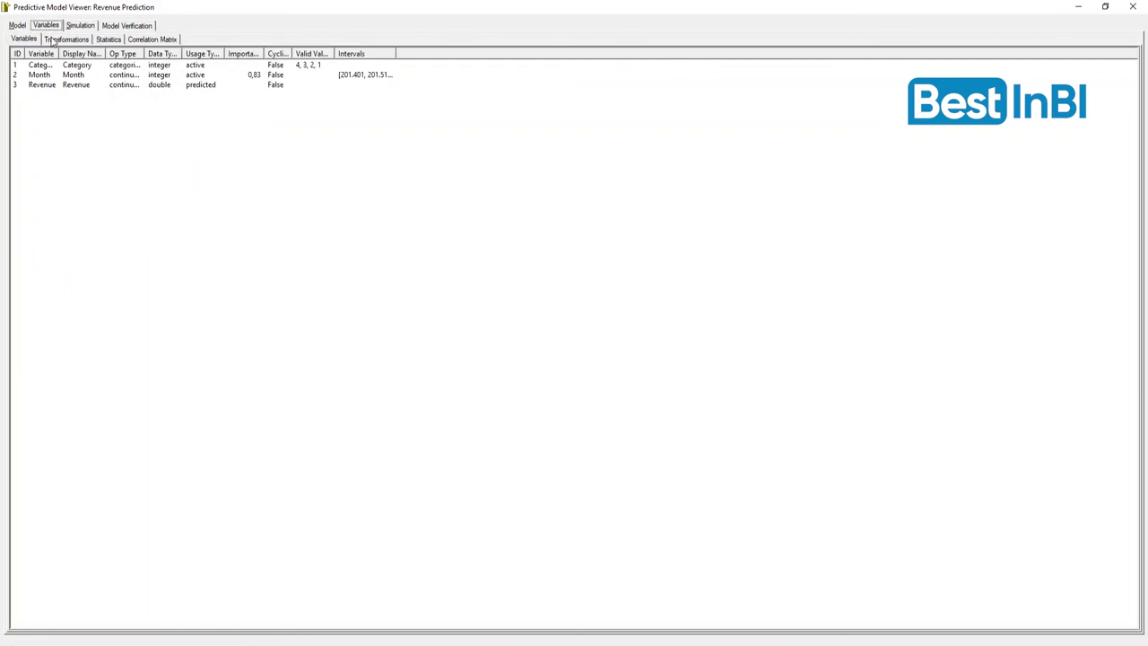
left_click(54, 42)
left_click(126, 26)
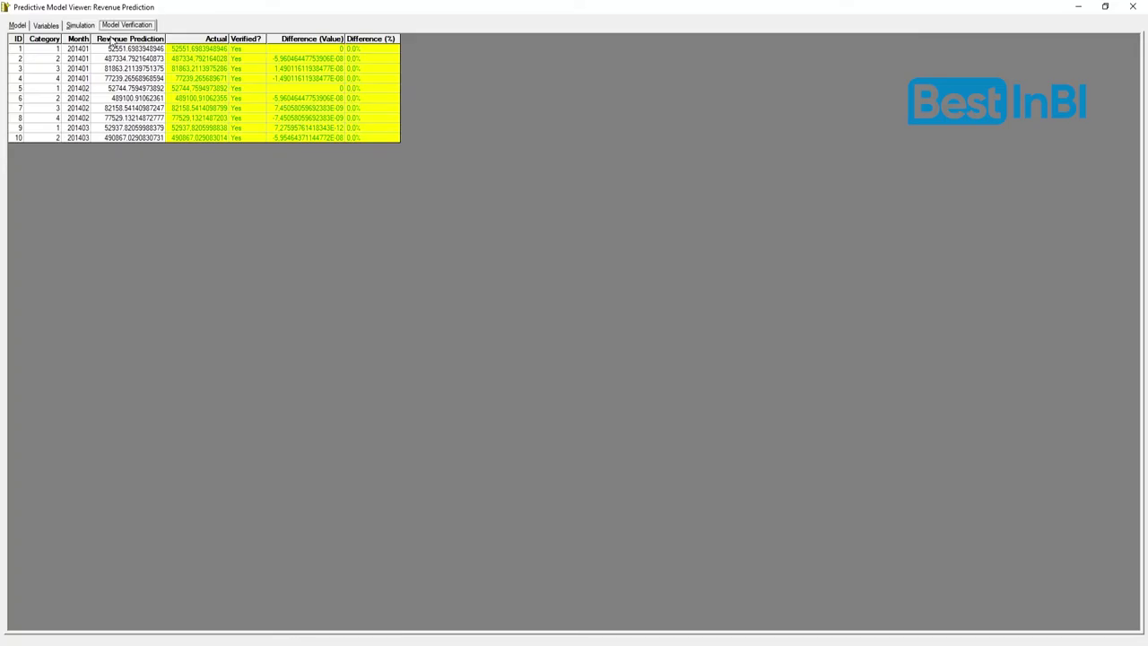
left_click(80, 25)
left_click(47, 26)
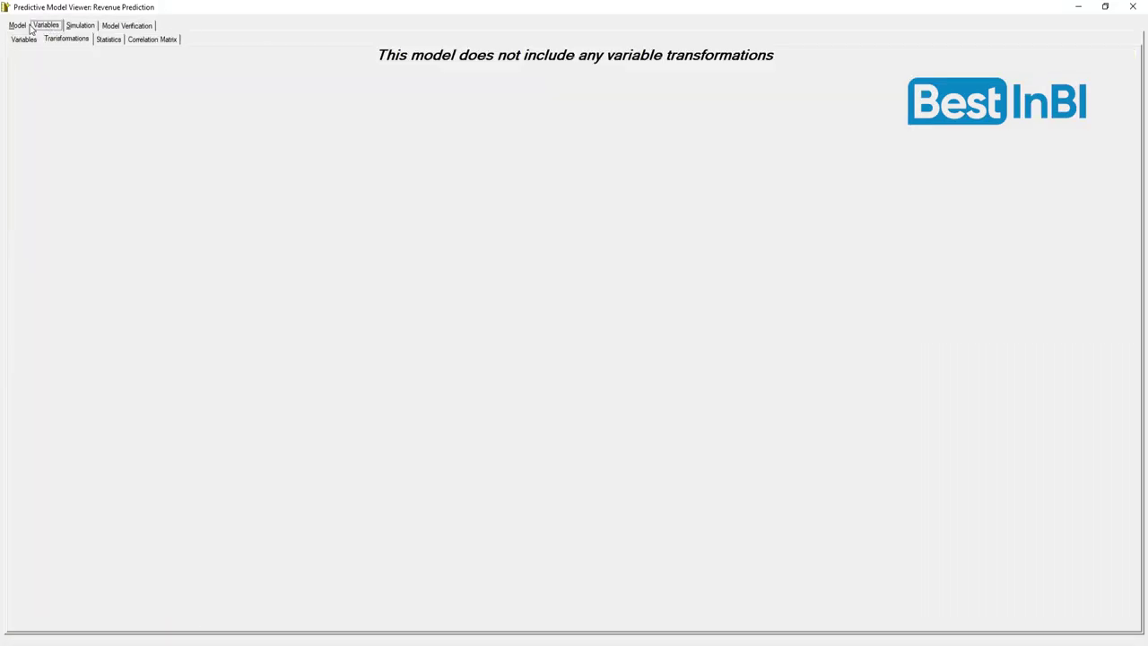
left_click(17, 25)
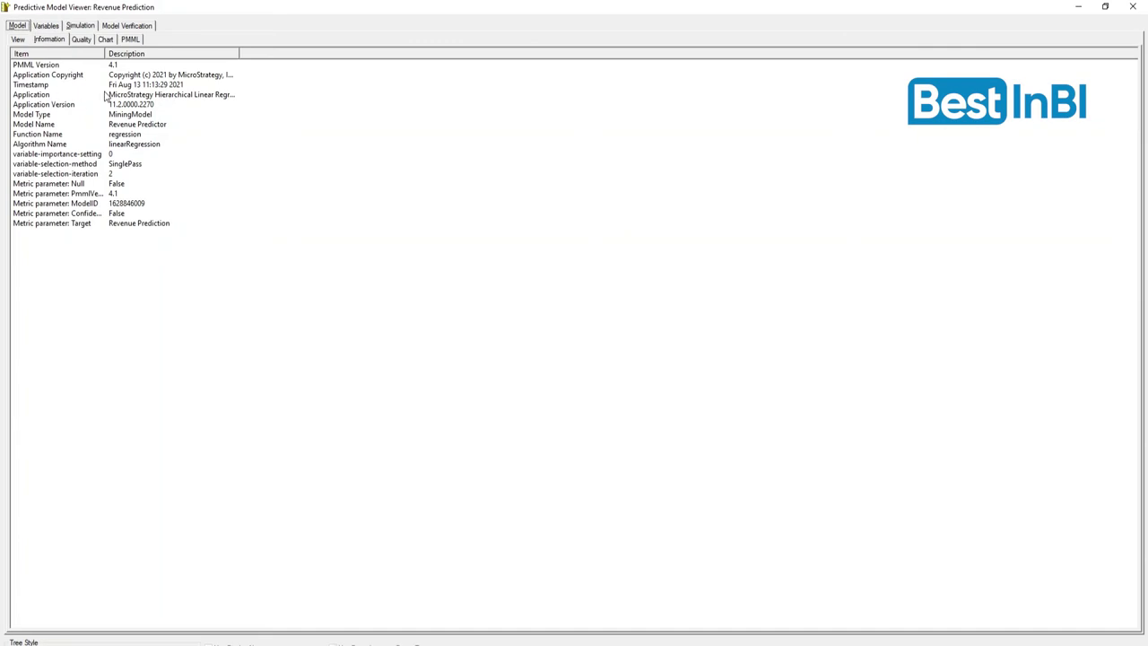
left_click(1133, 7)
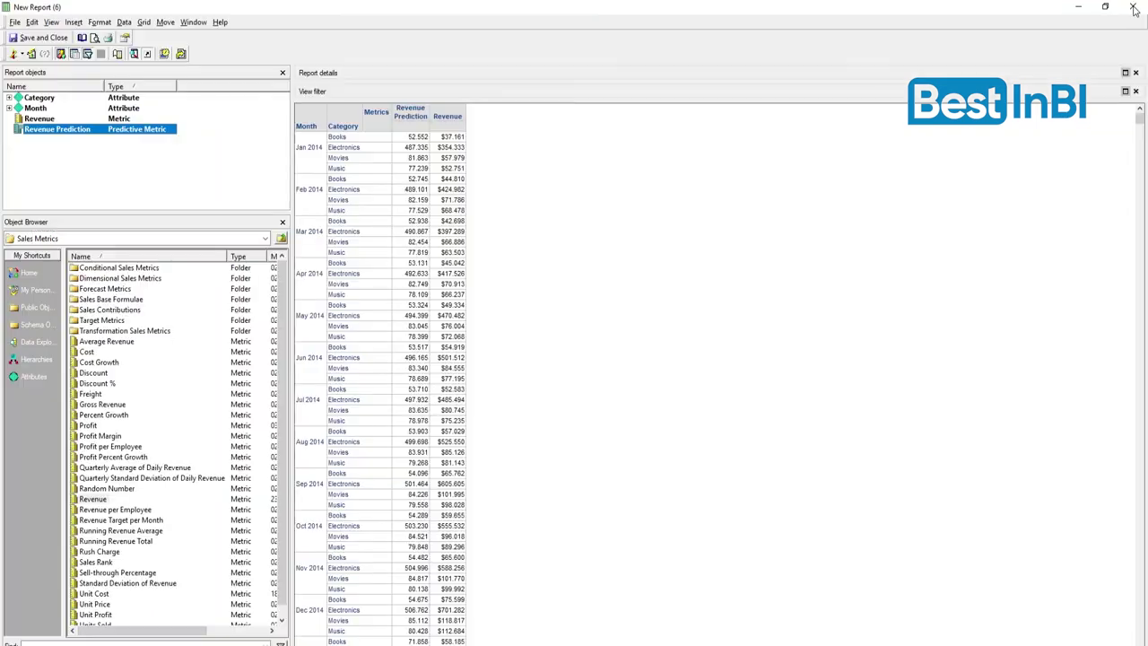
left_click(450, 224)
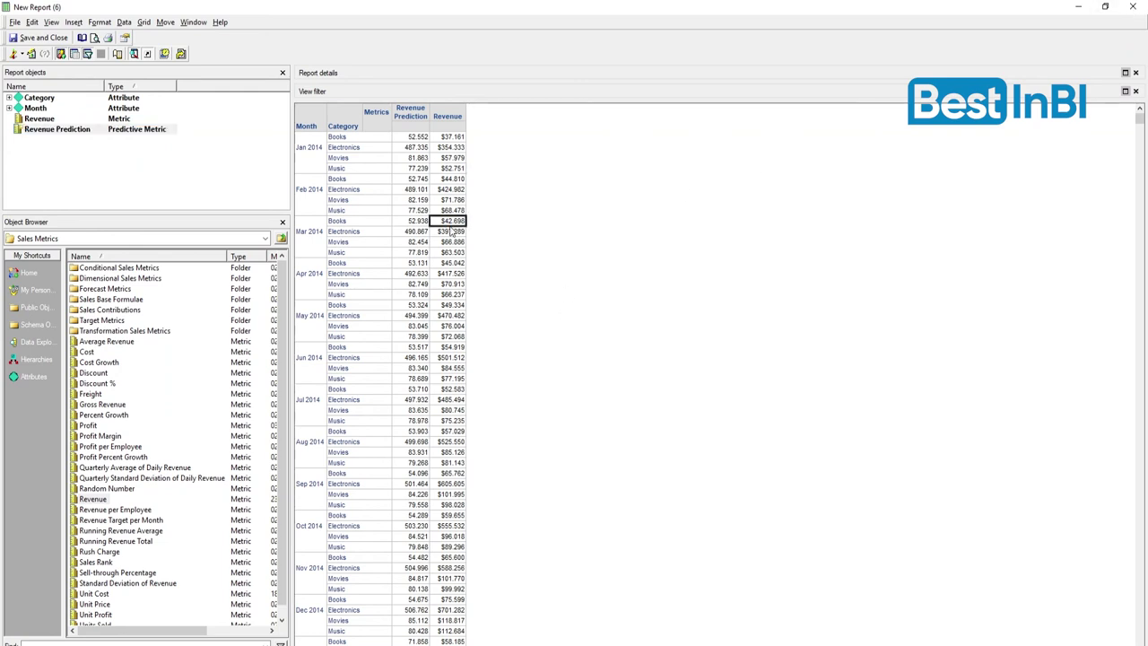